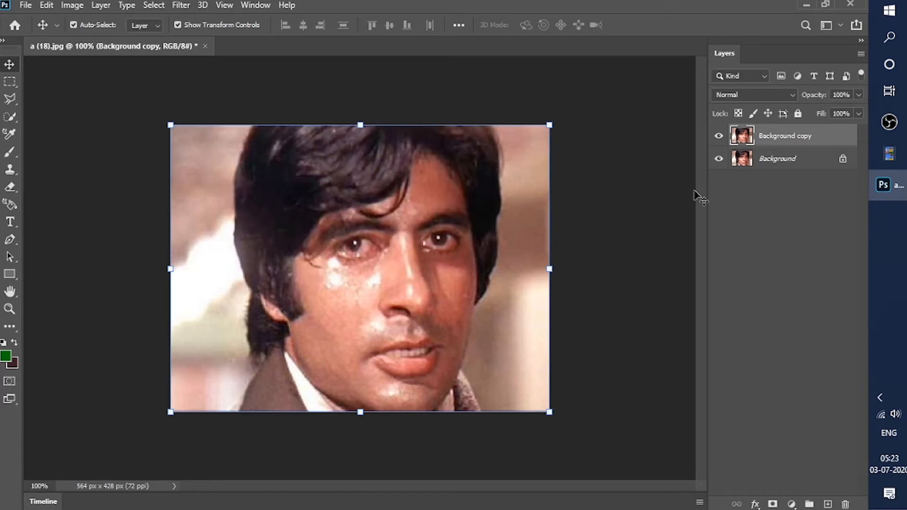
- Delete the original Background layer and activate the Magic Wand tool
left_click(772, 163)
key("Delete")
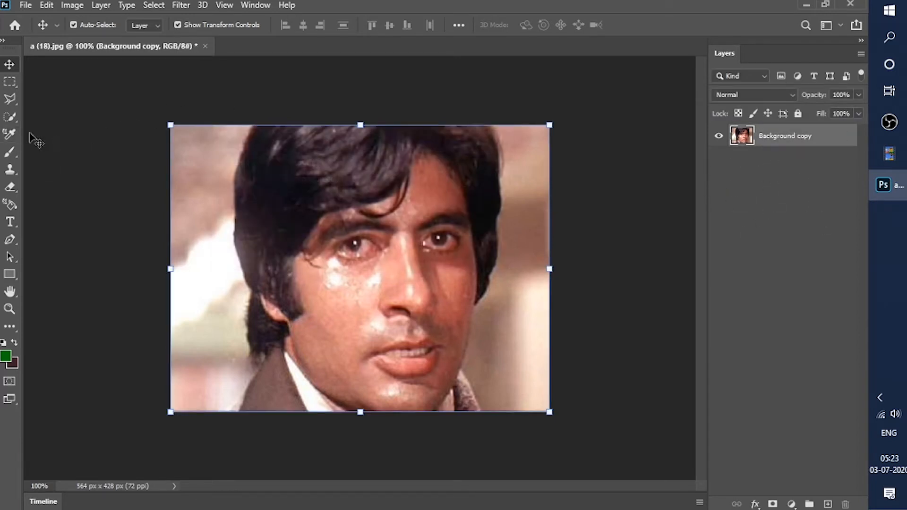
left_click(11, 119)
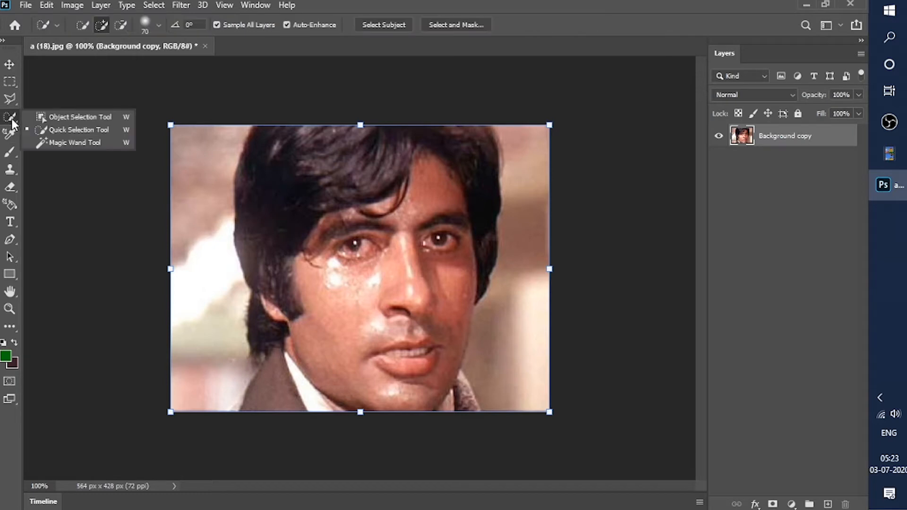
left_click(62, 140)
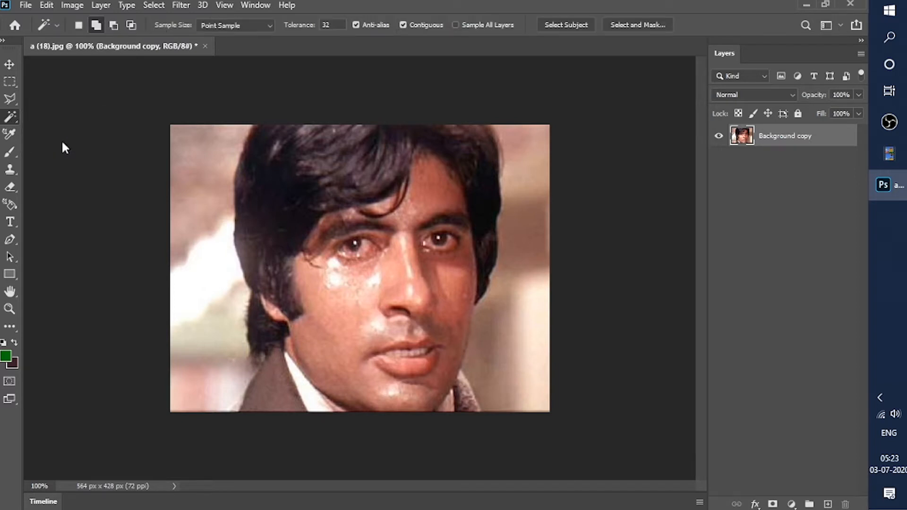
left_click(197, 161)
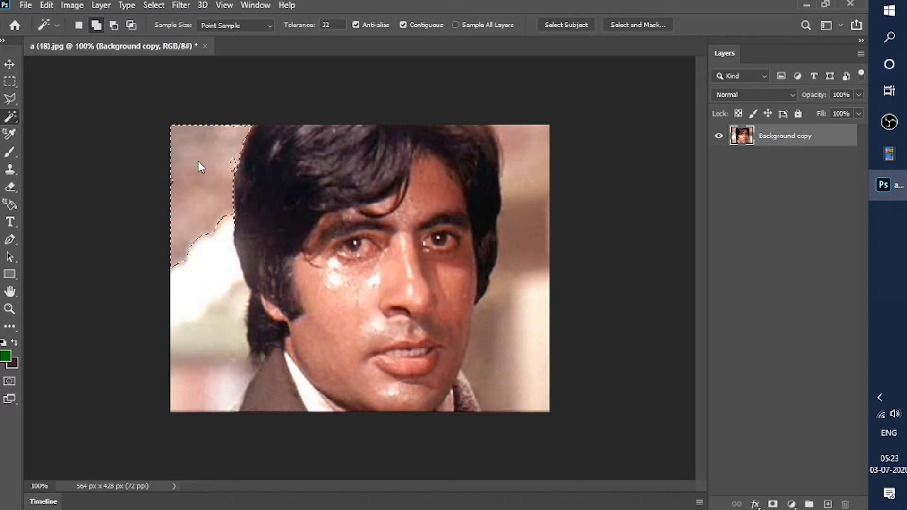
left_click(198, 273)
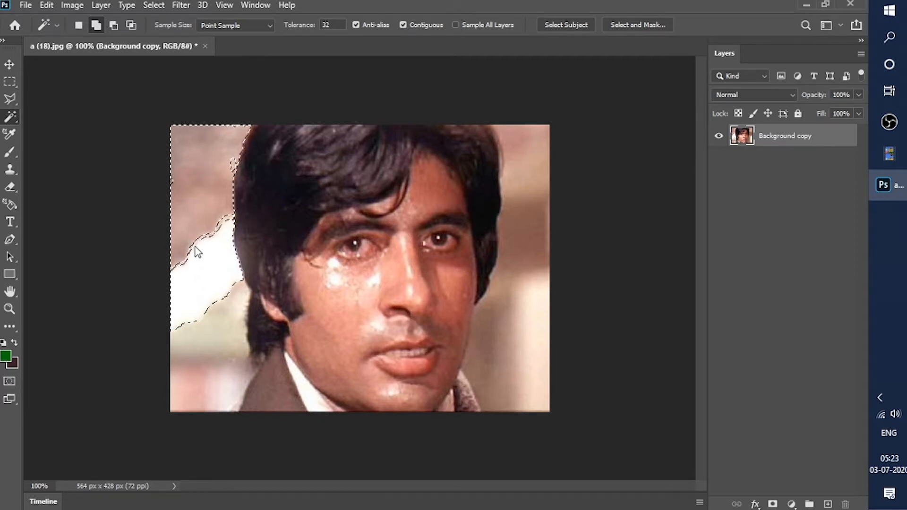
left_click(200, 281)
left_click(189, 337)
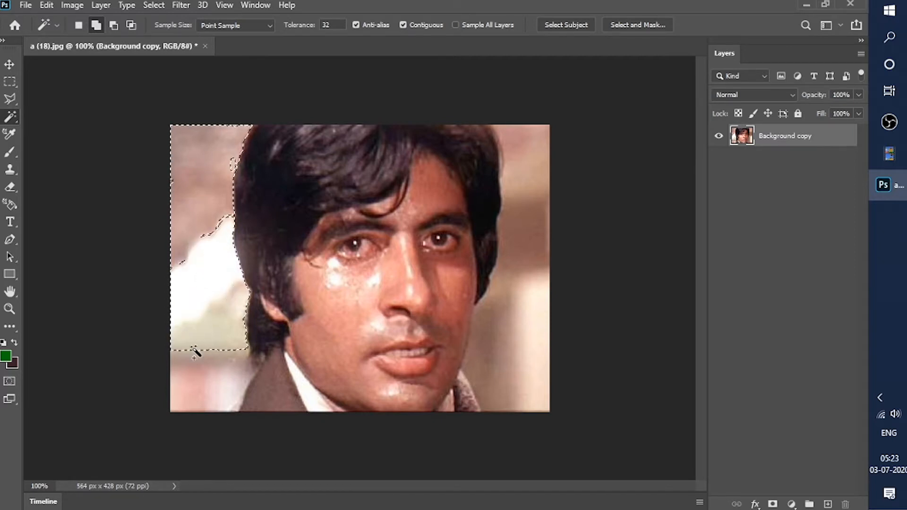
key("ctrl+d")
- Select the whole backdrop on the left side of the portrait with the Magic Wand, leaving out the hair and jacket
left_click(188, 400)
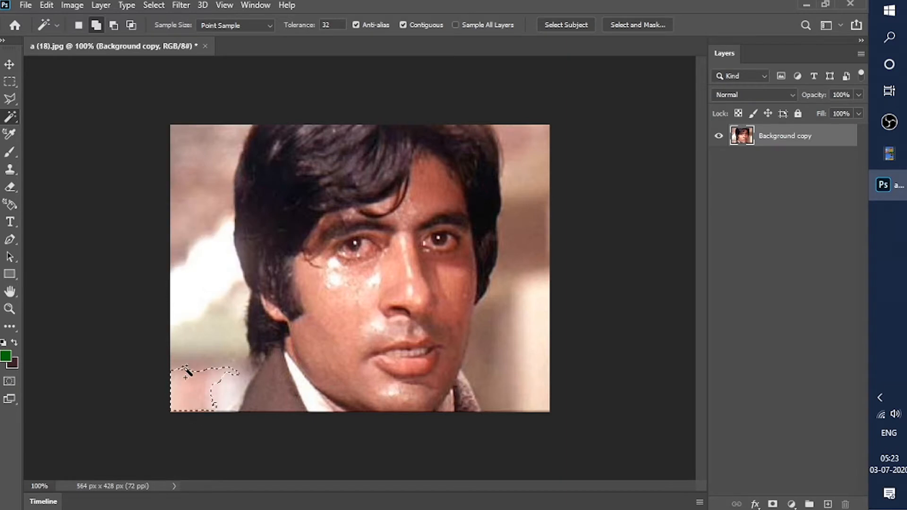
left_click(187, 365)
left_click(186, 279)
left_click(191, 218)
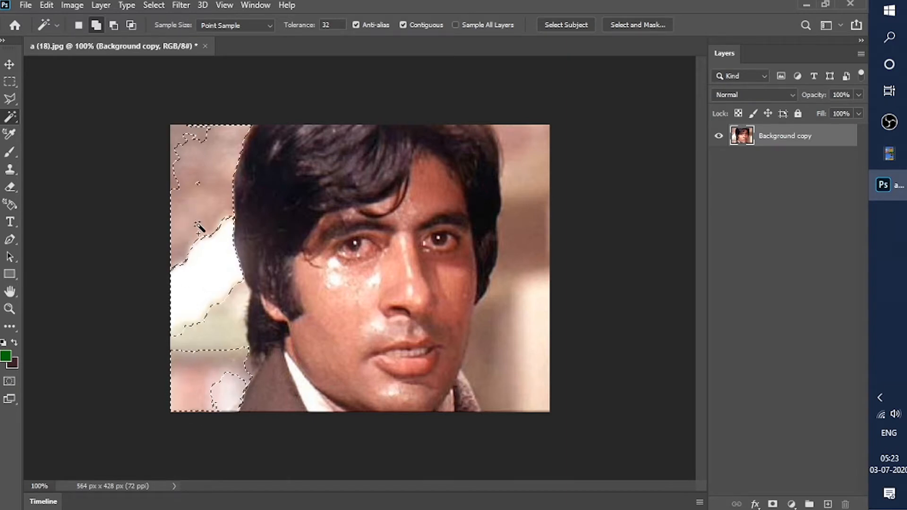
left_click(178, 151)
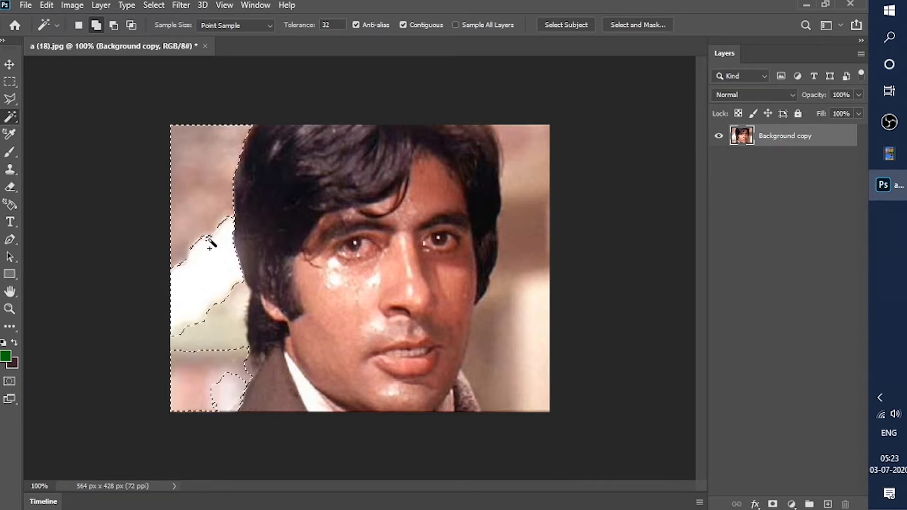
left_click(207, 326)
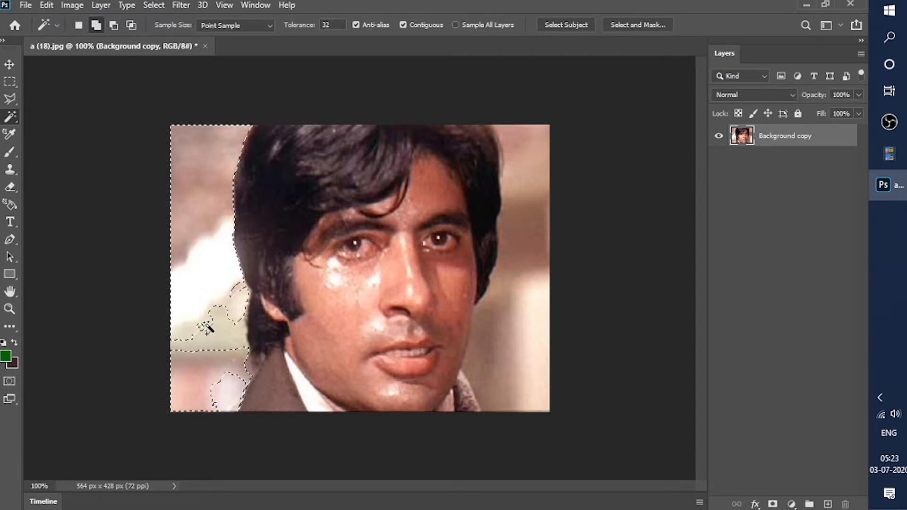
left_click(214, 383)
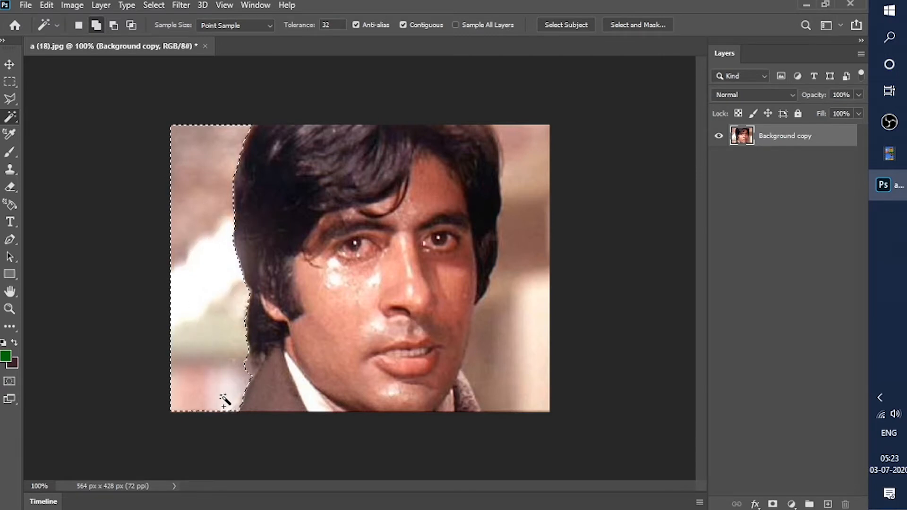
left_click(242, 370)
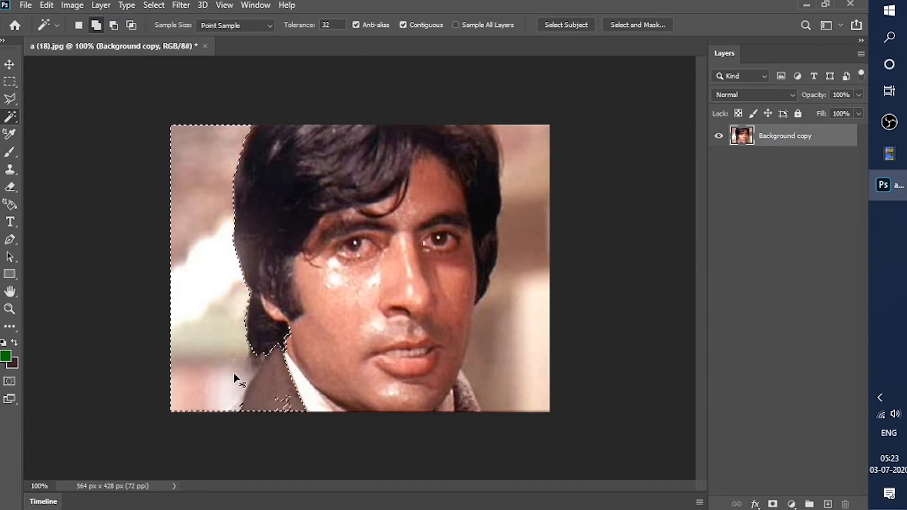
key("ctrl+z")
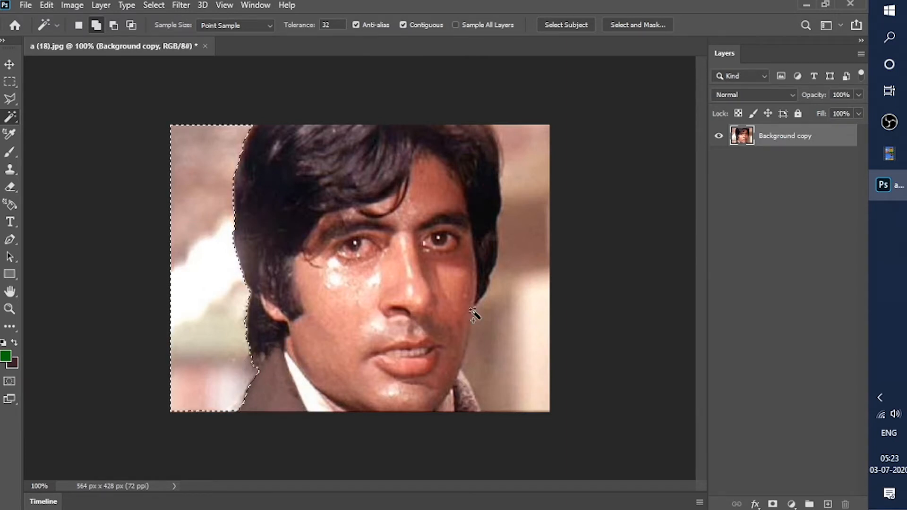
- Add the backdrop on the right side of the portrait to the Magic Wand selection
left_click(521, 142)
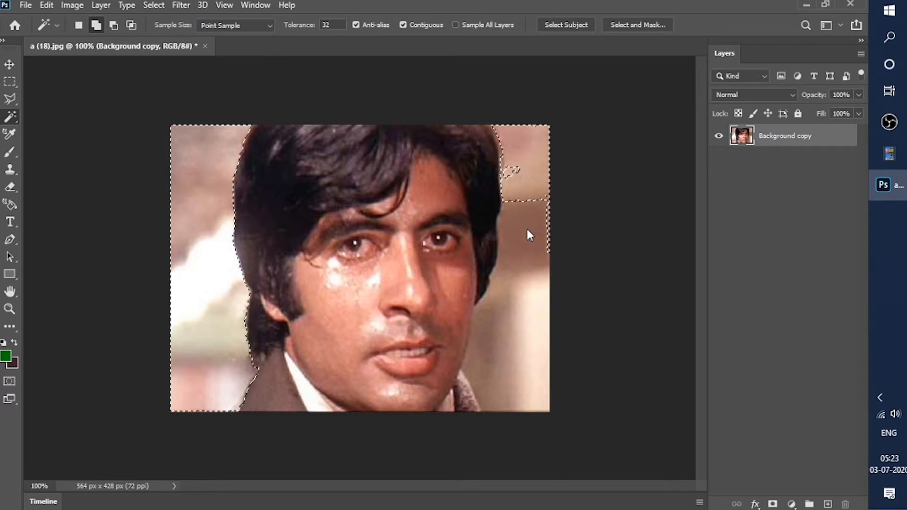
left_click(523, 325)
left_click(492, 373)
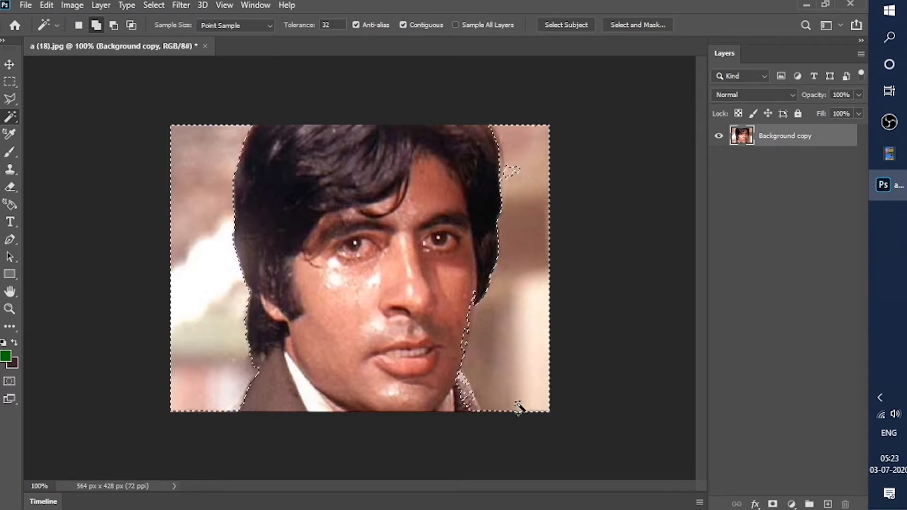
left_click(510, 172)
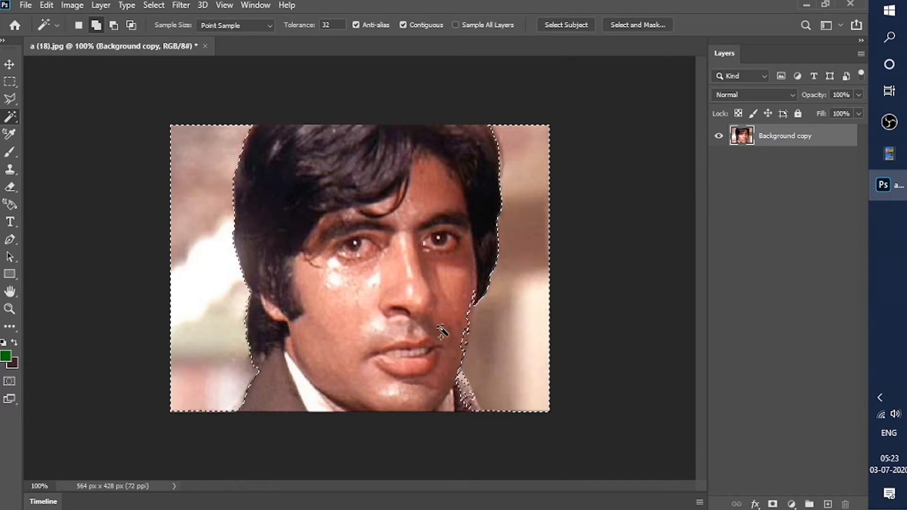
- Refine the selection edge along the jaw, collar and jacket shoulder with the Quick Selection tool, subtracting parts of the man
key("alt")
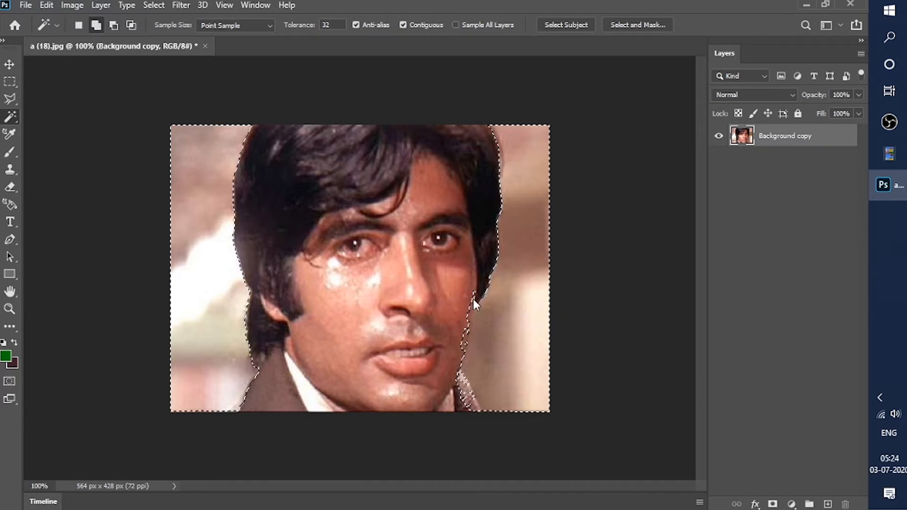
left_click(467, 322, "alt")
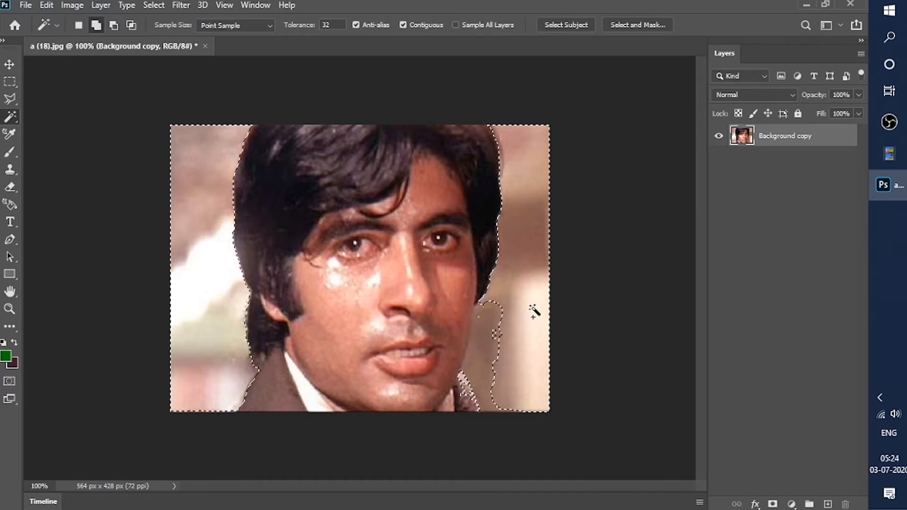
right_click(10, 116)
left_click(66, 129)
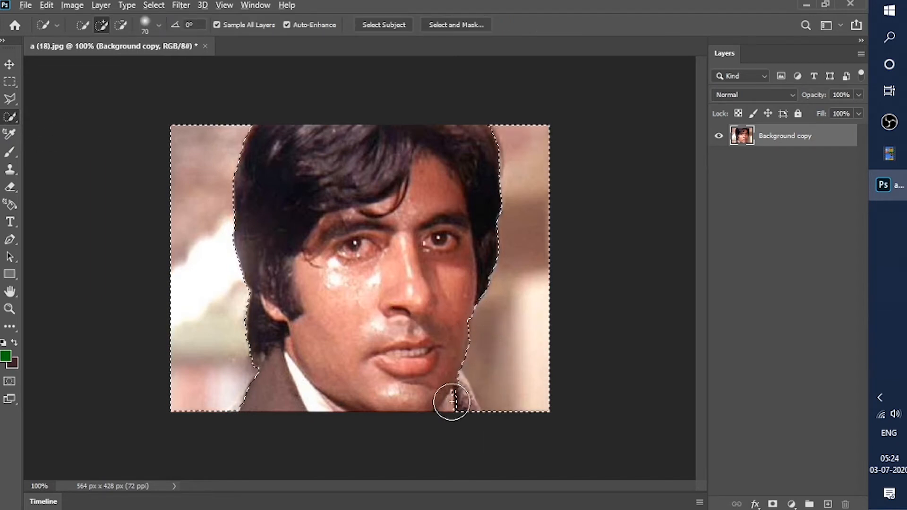
key("alt")
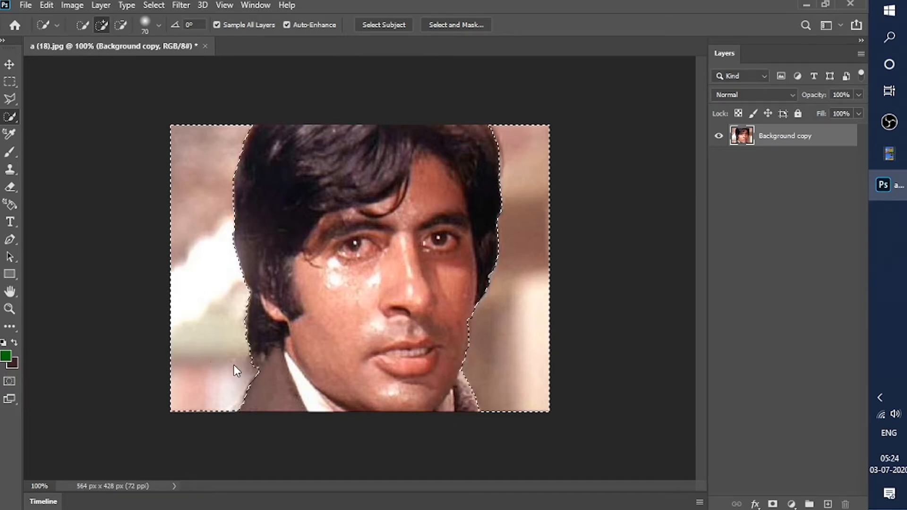
key("alt")
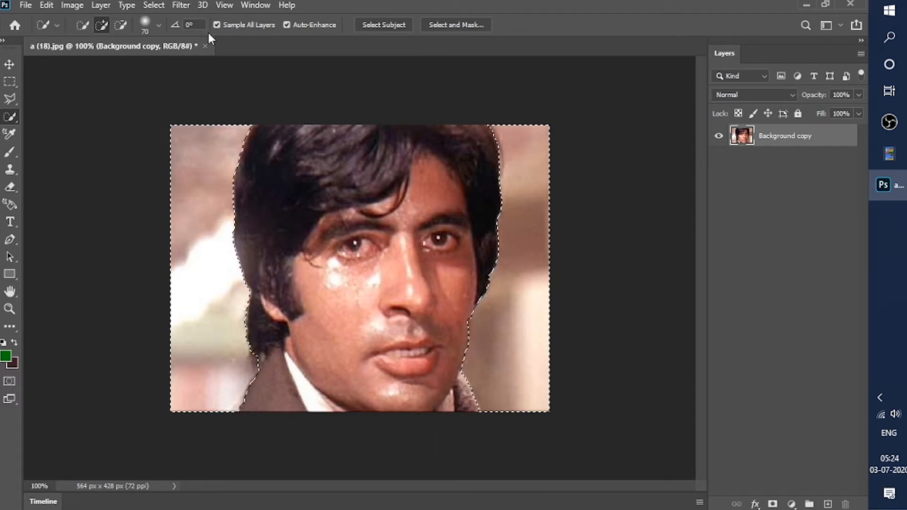
- Delete the selected backdrop around the man and clear the selection
key("Delete")
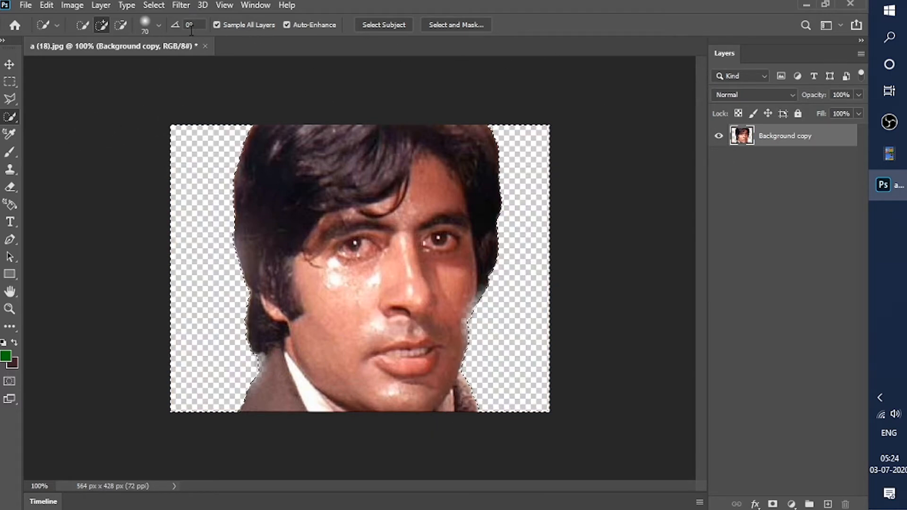
key("ctrl+d")
- Set up saving a (18) on the computer in PNG format, and cancel the save
key("ctrl+s")
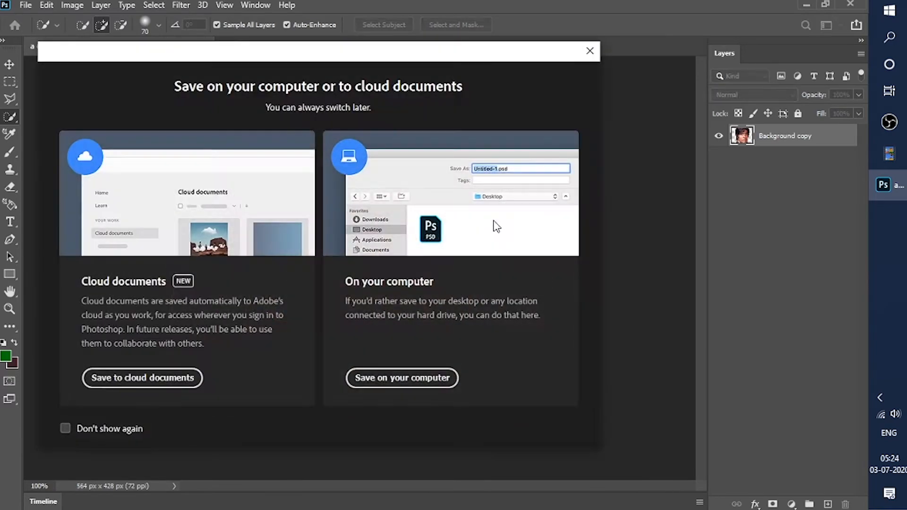
left_click(425, 379)
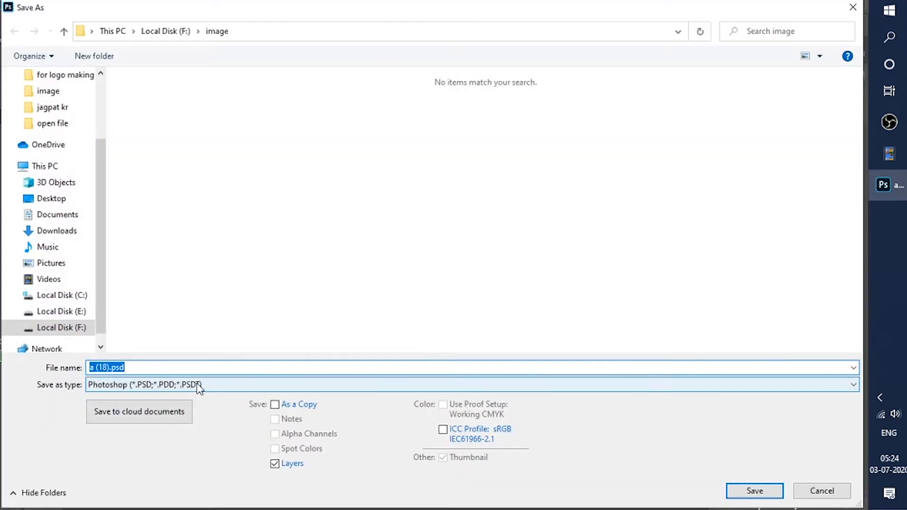
left_click(198, 384)
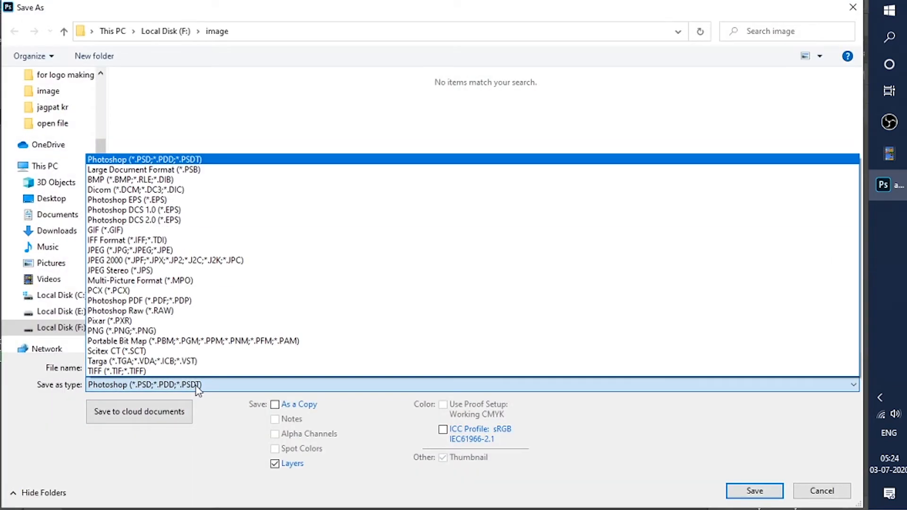
left_click(133, 330)
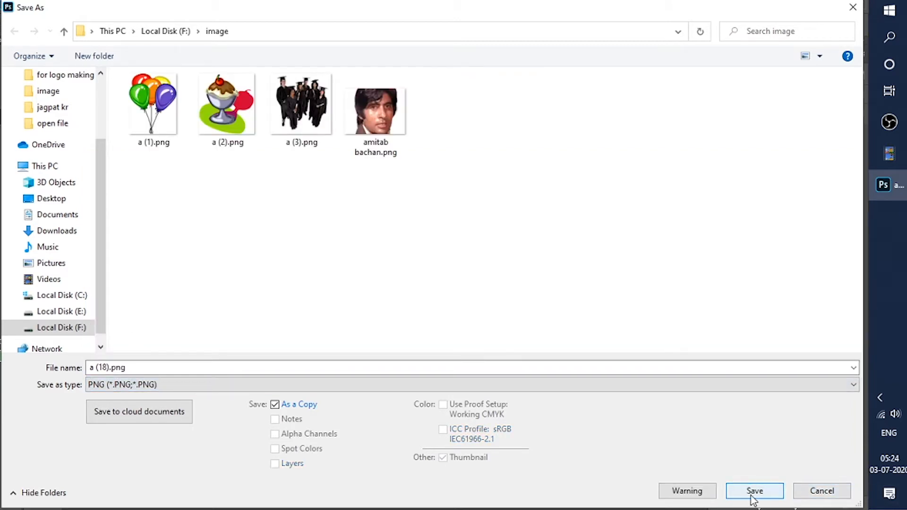
left_click(820, 491)
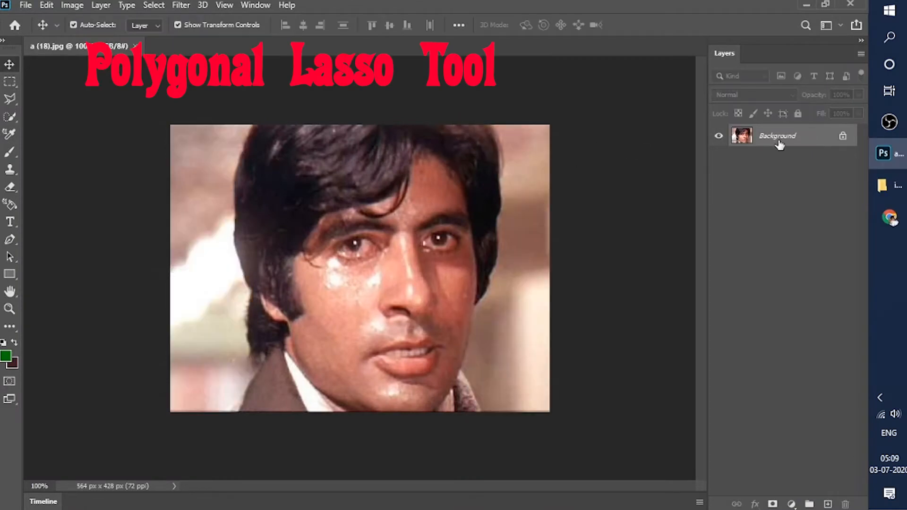
- Duplicate the Background layer of the fresh portrait as Background copy and delete the original layer
right_click(779, 141)
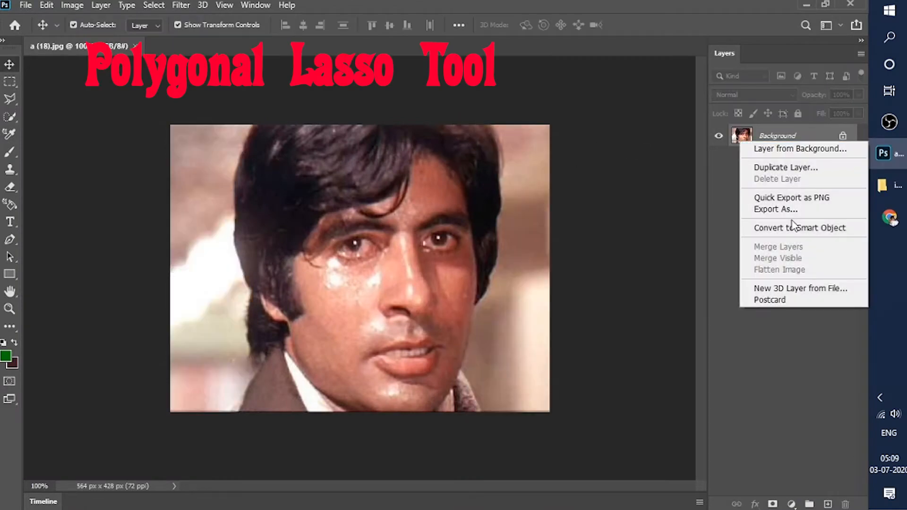
left_click(785, 167)
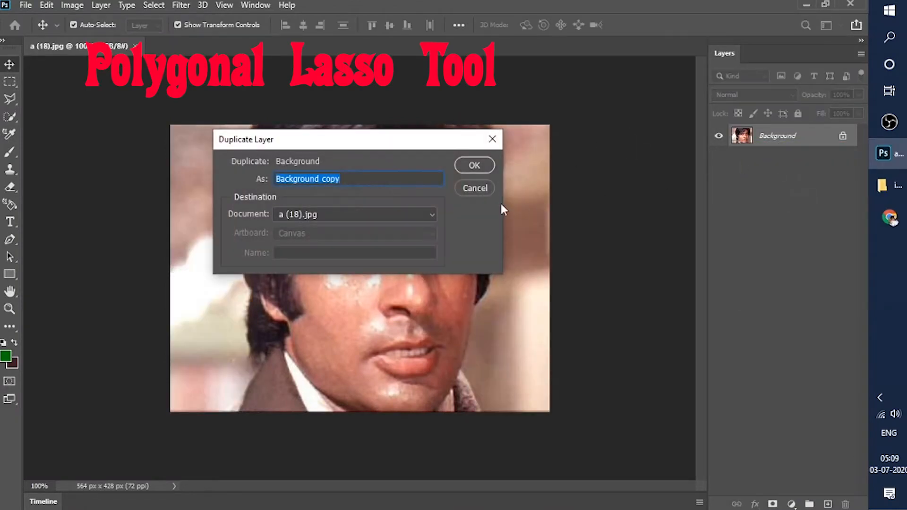
left_click(474, 166)
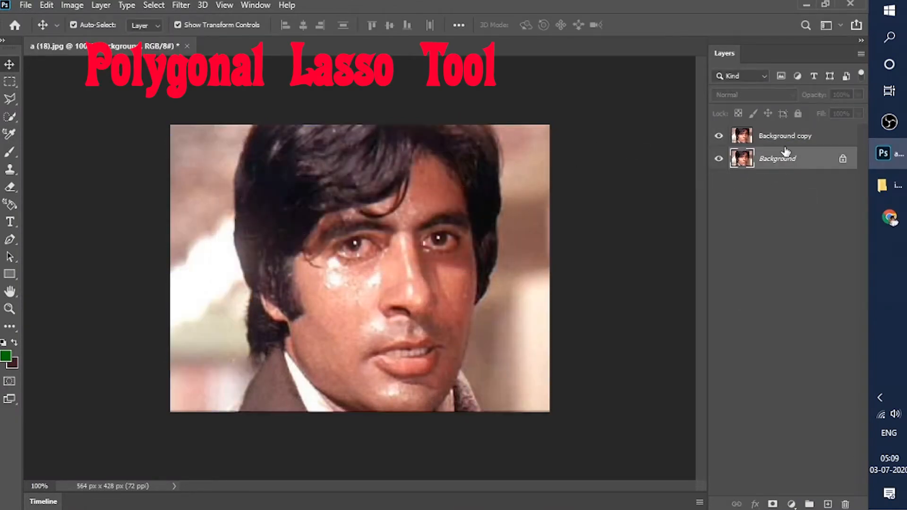
key("Delete")
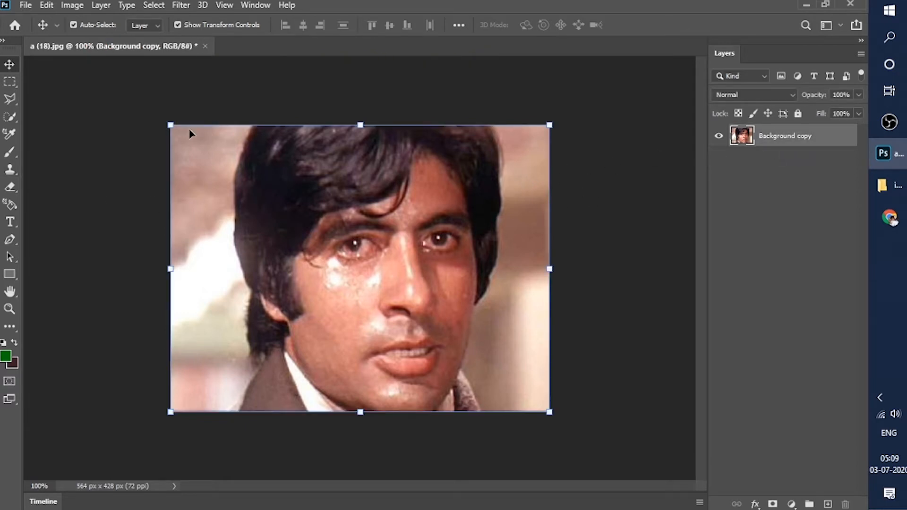
- Scale the Background copy layer down to 94.86% about its centre and apply the transform
left_click_drag(171, 125, 190, 140)
mouse_move(239, 188)
left_mouse_down()
mouse_move(222, 178)
mouse_move(225, 184)
left_mouse_up()
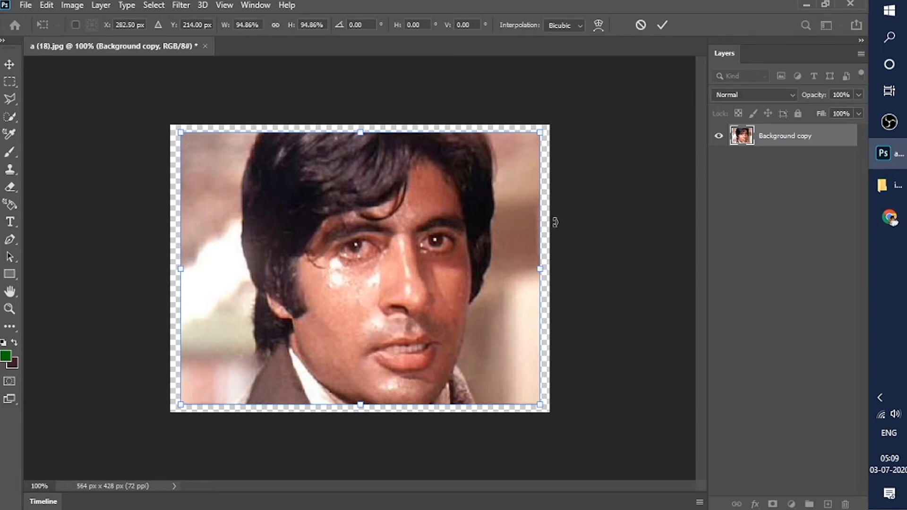
left_click(9, 65)
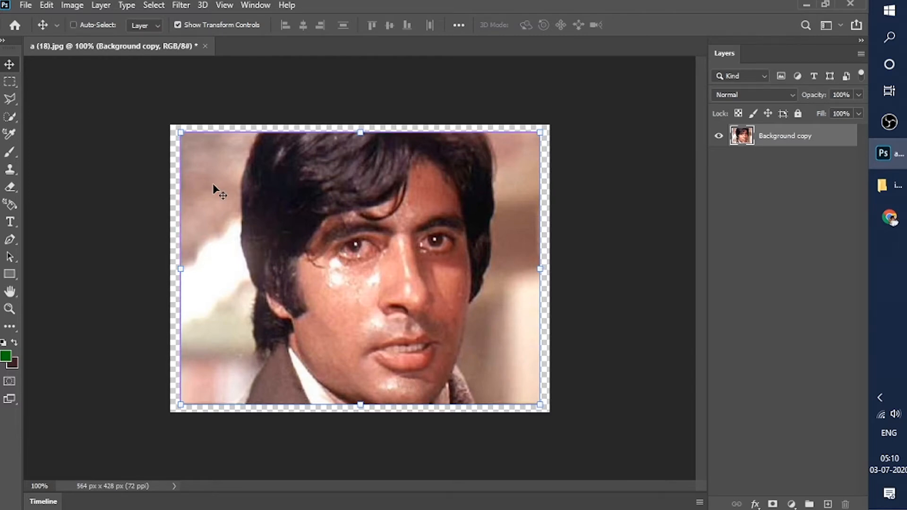
key("ctrl+plus")
key("ctrl+plus")
key("ctrl+minus")
key("ctrl+minus")
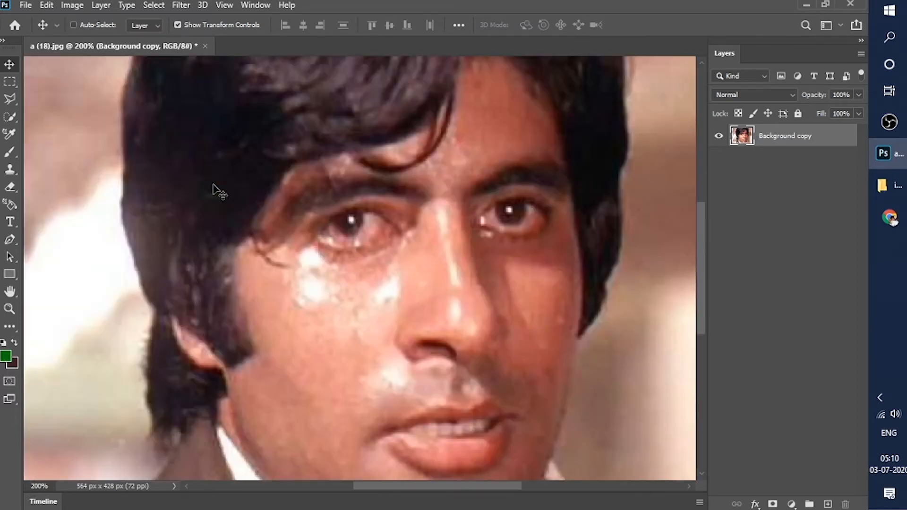
key("ctrl+plus")
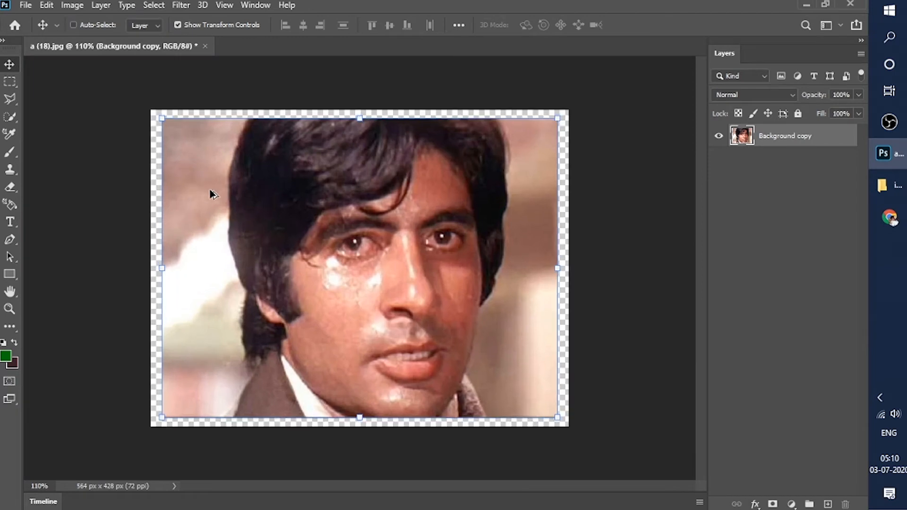
- Start a Polygonal Lasso outline at the coat's lower left edge and trace up the shoulder and the hair behind the ear
left_click(12, 102)
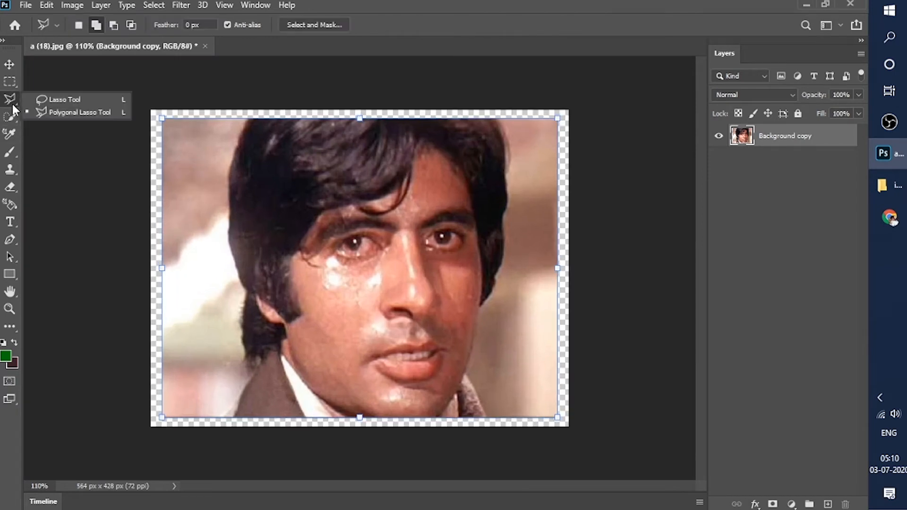
left_click(69, 113)
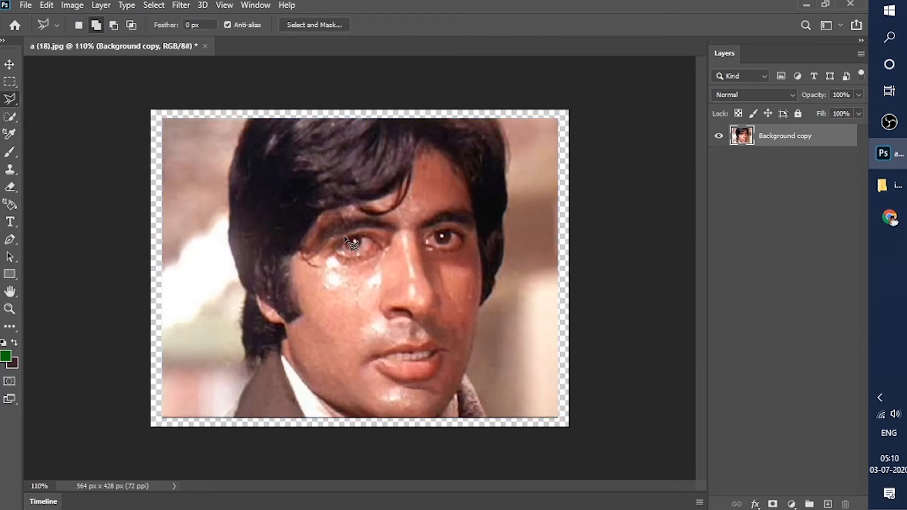
scroll(201, 425, "up", 5)
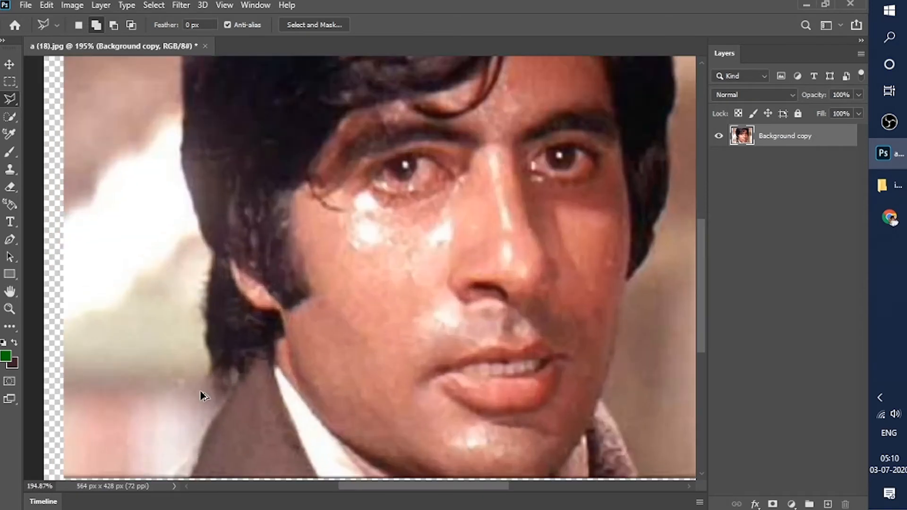
scroll(185, 449, "up", 3)
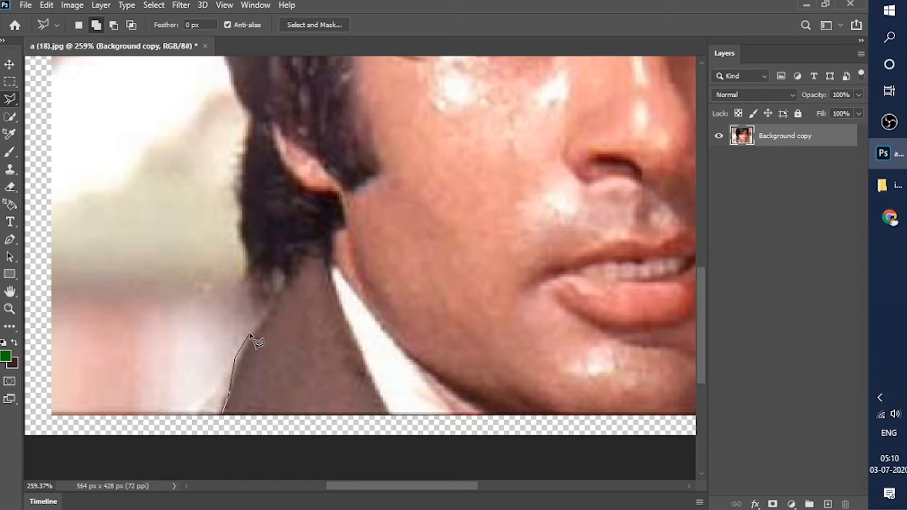
left_click(269, 305)
left_click(241, 204)
left_click(248, 113)
scroll(188, 57, "up", 3)
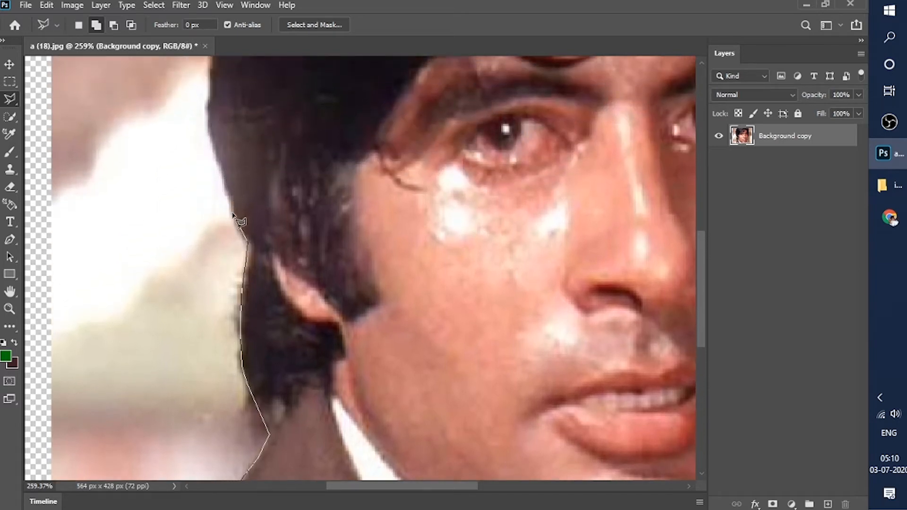
- Continue the lasso outline up the left side of the hair to the photo's top edge
left_click(225, 193)
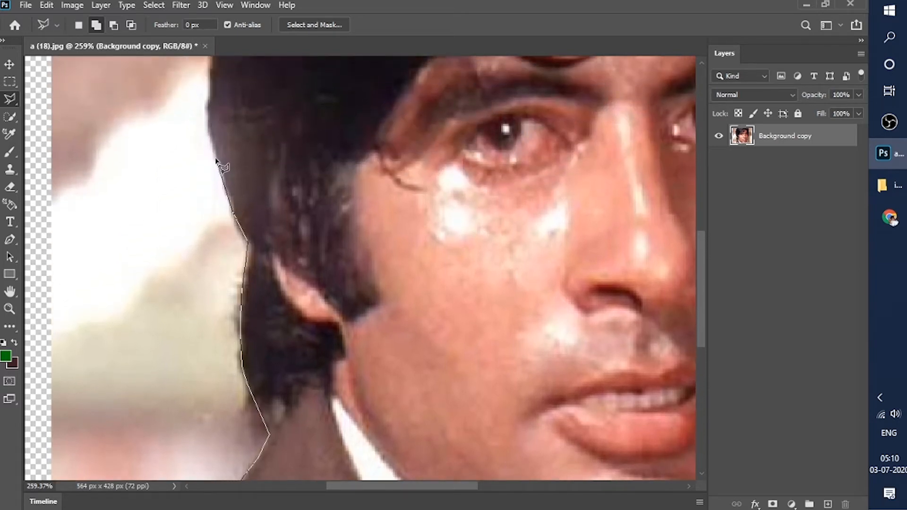
left_click(206, 122)
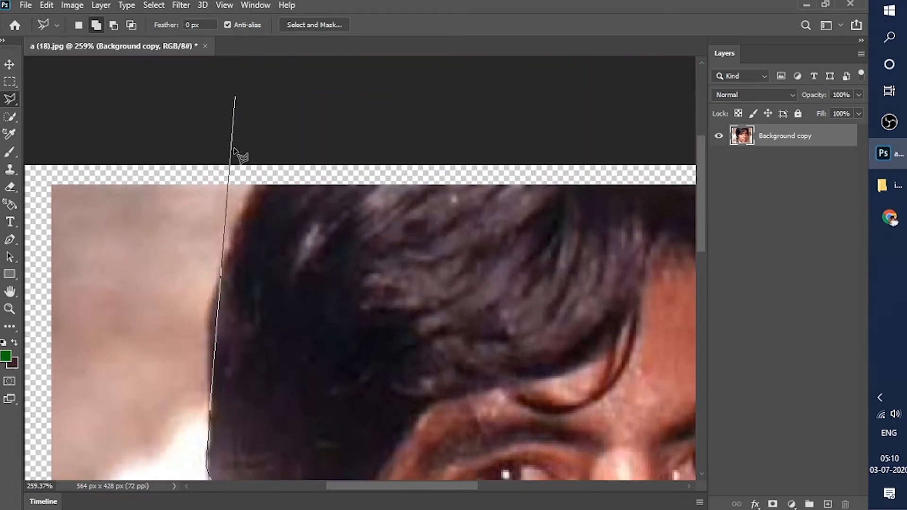
left_click(207, 345)
left_click(210, 307)
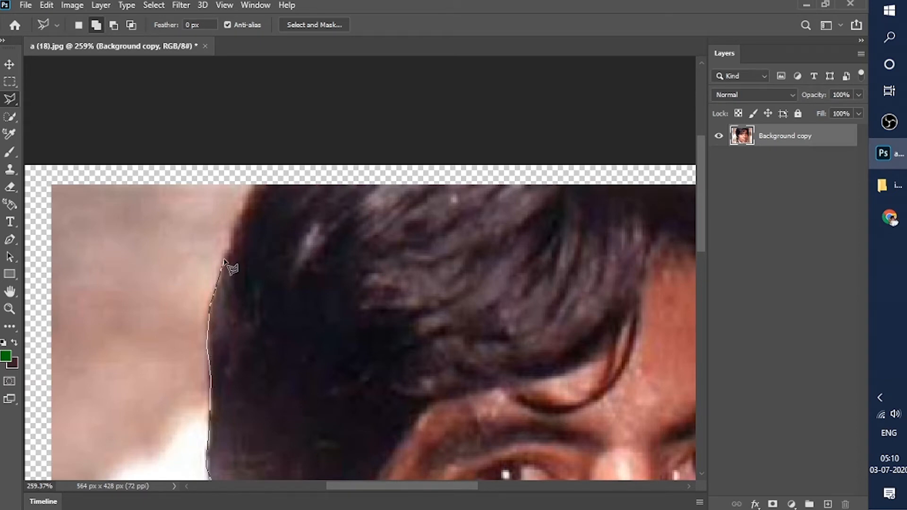
left_click(235, 215)
left_click(263, 180)
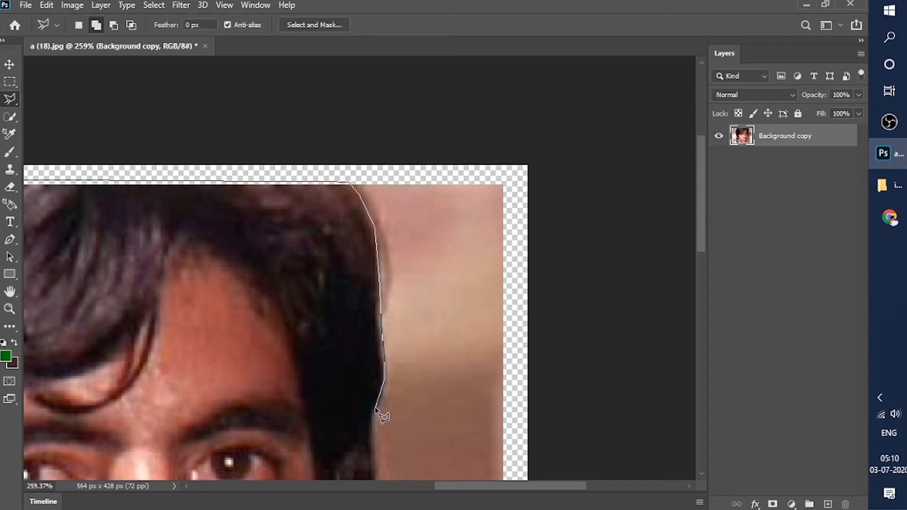
- Trace the lasso outline down the right side of the hair, face and collar, and close it along the photo's bottom edge
scroll(375, 425, "down", 3)
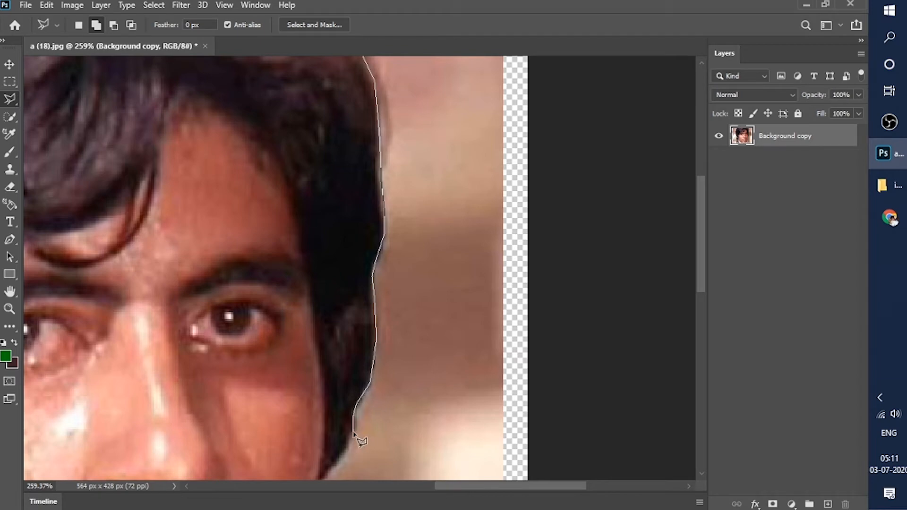
left_click(343, 456)
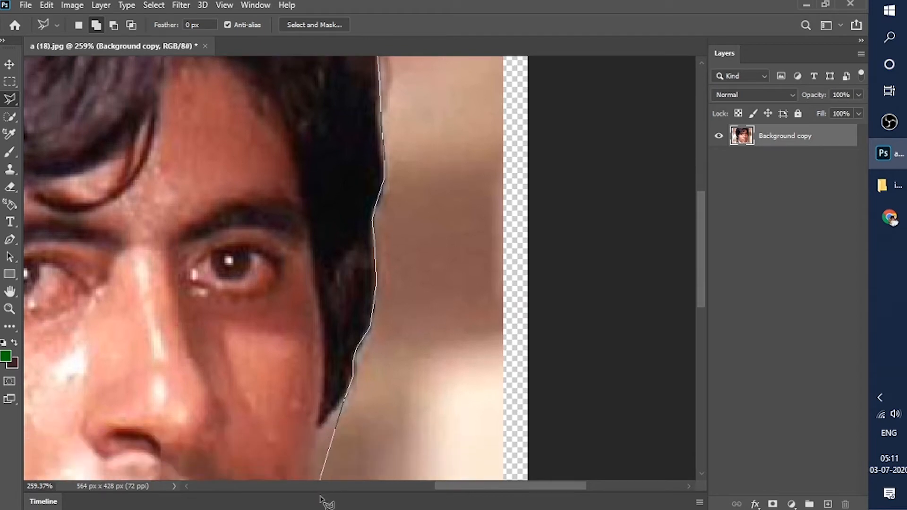
left_click(320, 416)
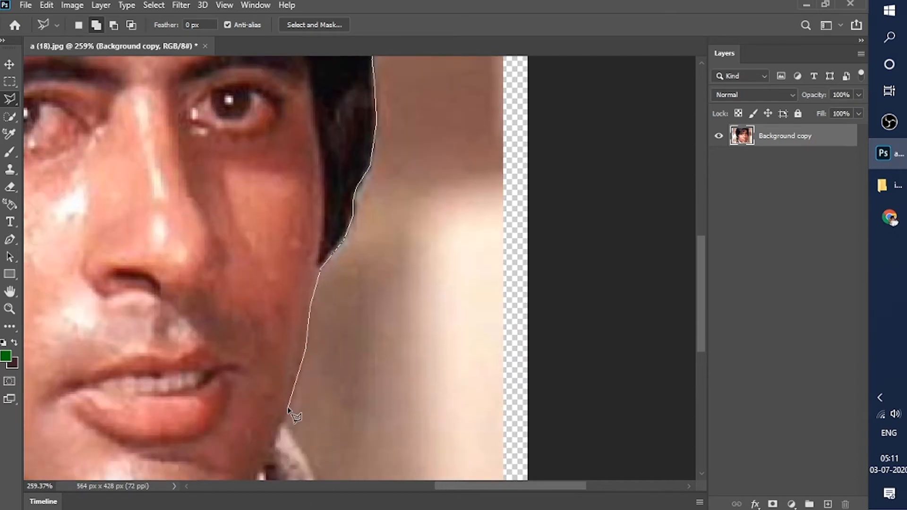
left_click(288, 407)
mouse_move(239, 480)
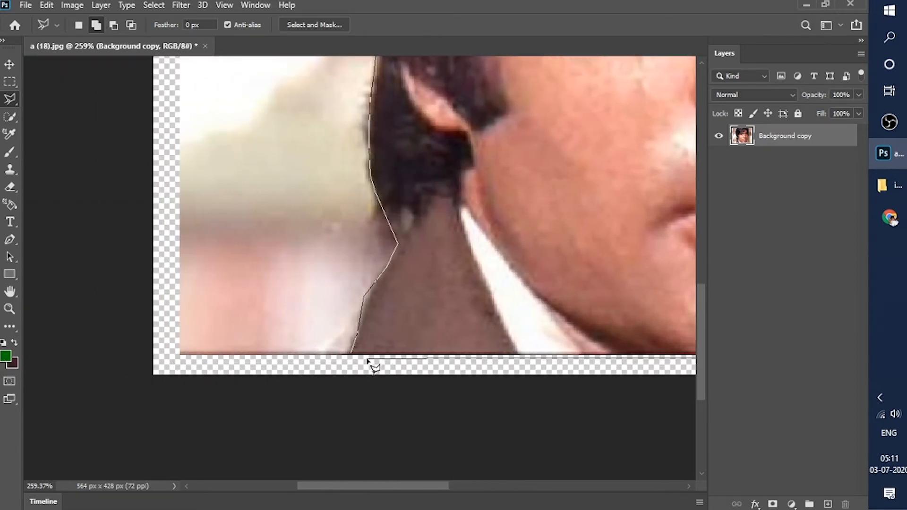
double_click(368, 362)
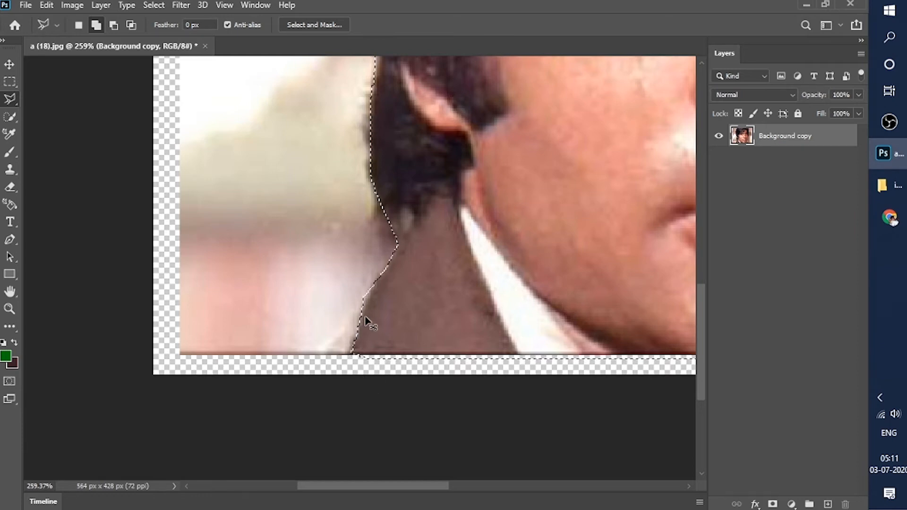
- Copy the selected man to a new layer and delete the Background copy layer
key("ctrl+j")
left_click(762, 164)
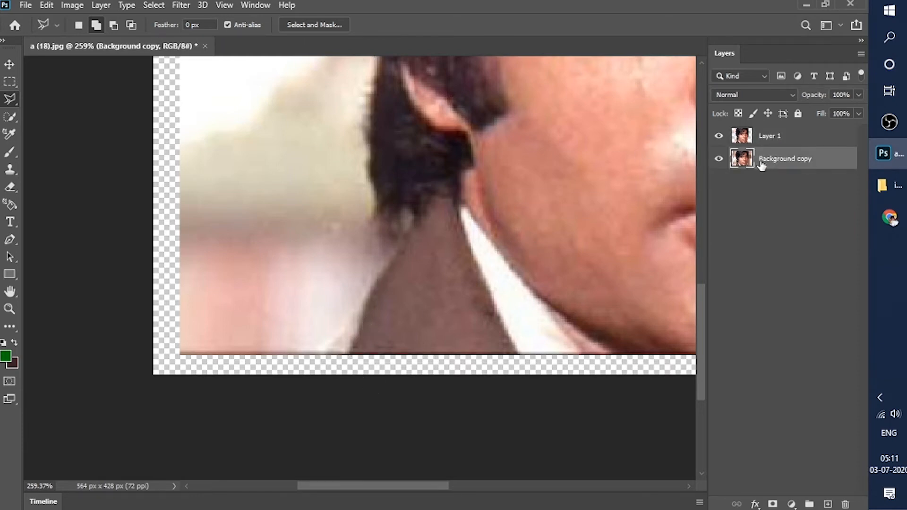
key("Delete")
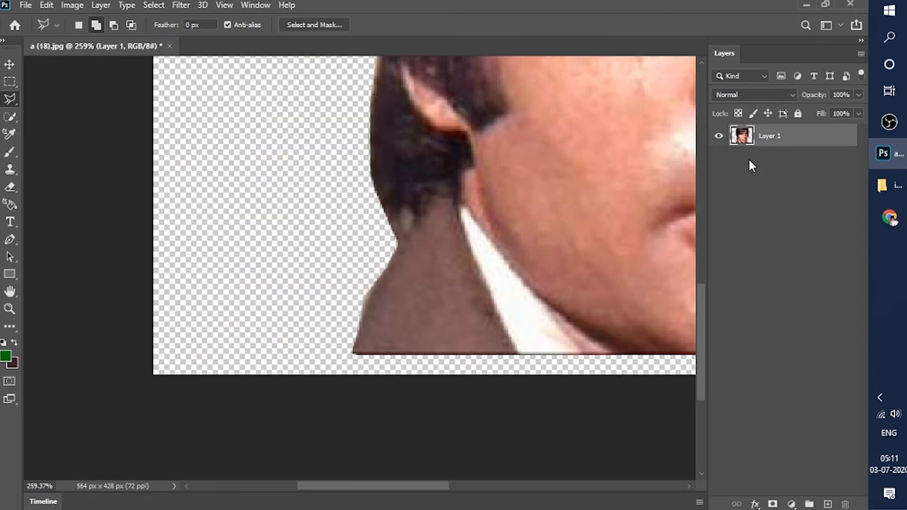
- Scale the cut-out on Layer 1 up to 103.42% width and 102.46% height, and apply the transform
key("ctrl+1")
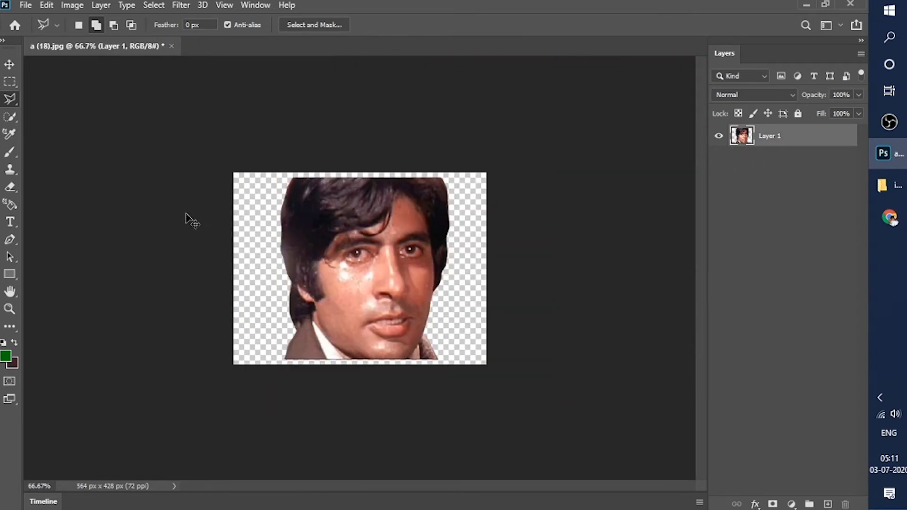
left_click(10, 64)
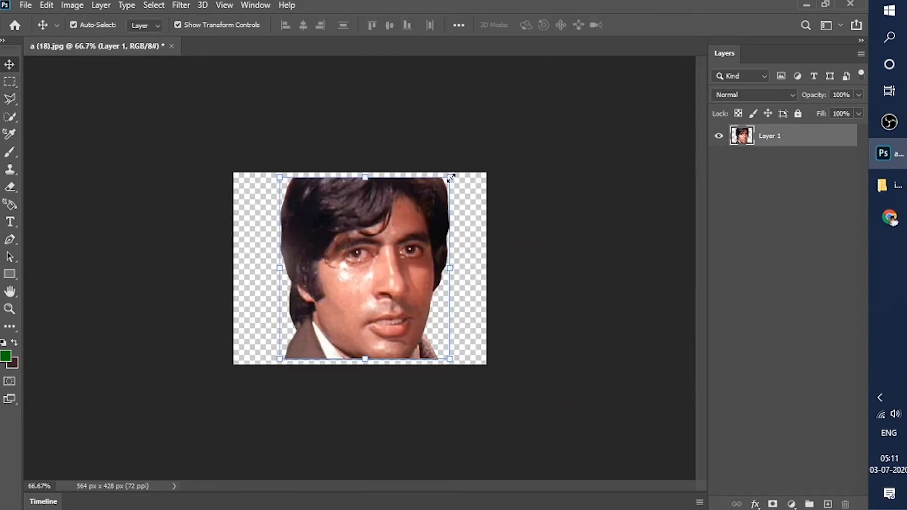
left_click_drag(450, 177, 455, 173)
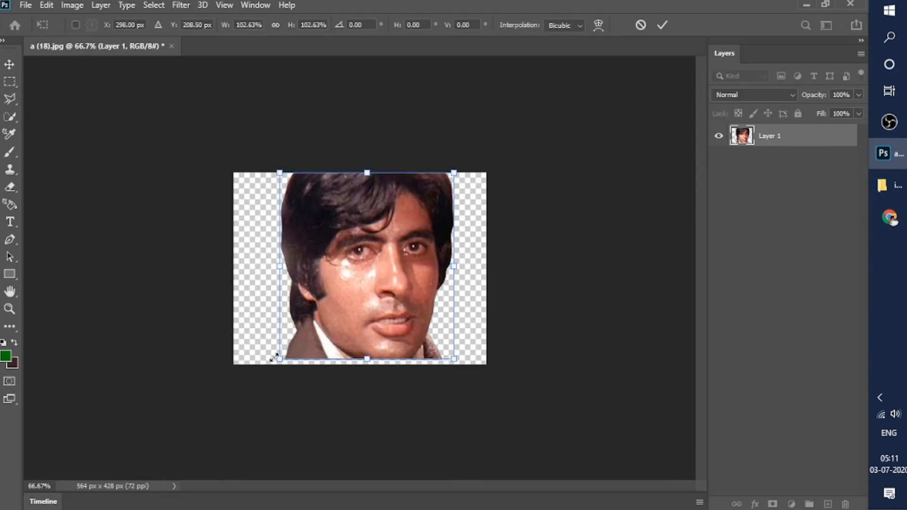
left_click_drag(279, 359, 276, 359)
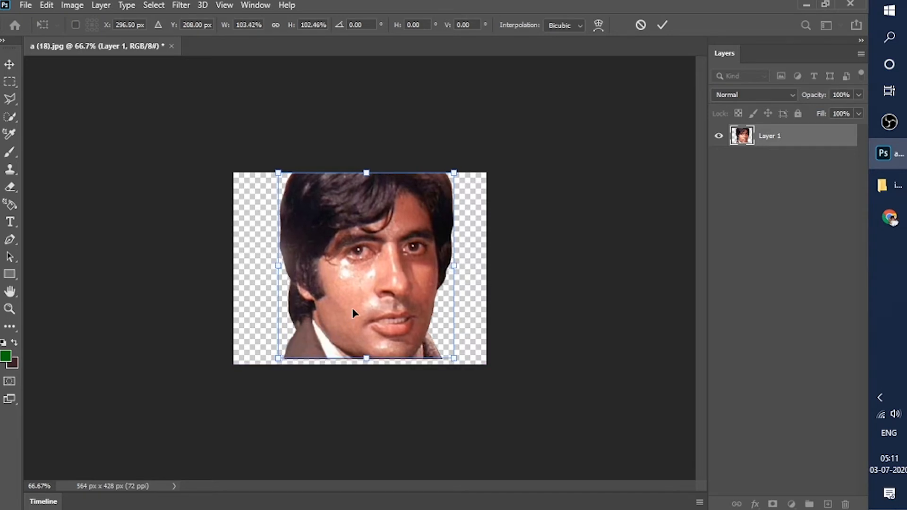
key("Return")
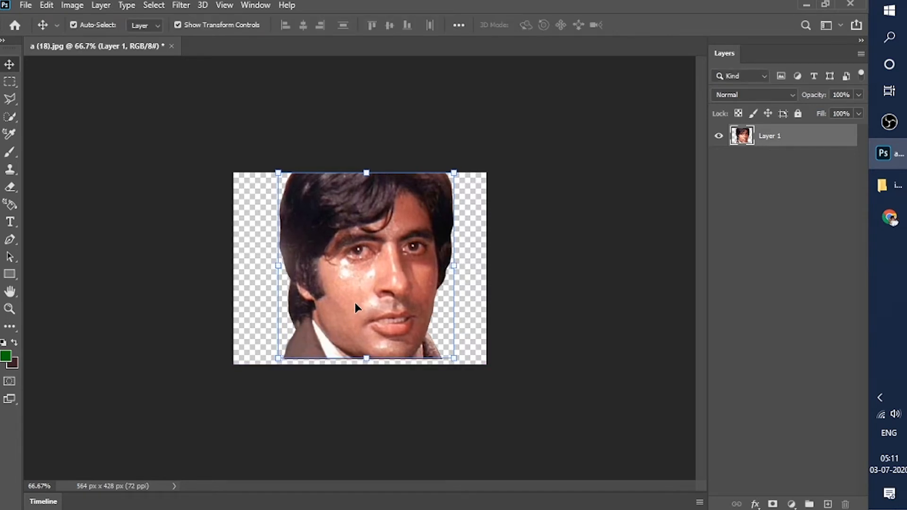
- Nudge the cut-out slightly down on the canvas and deselect the layer
key("Down")
key("Down")
key("Down")
key("Down")
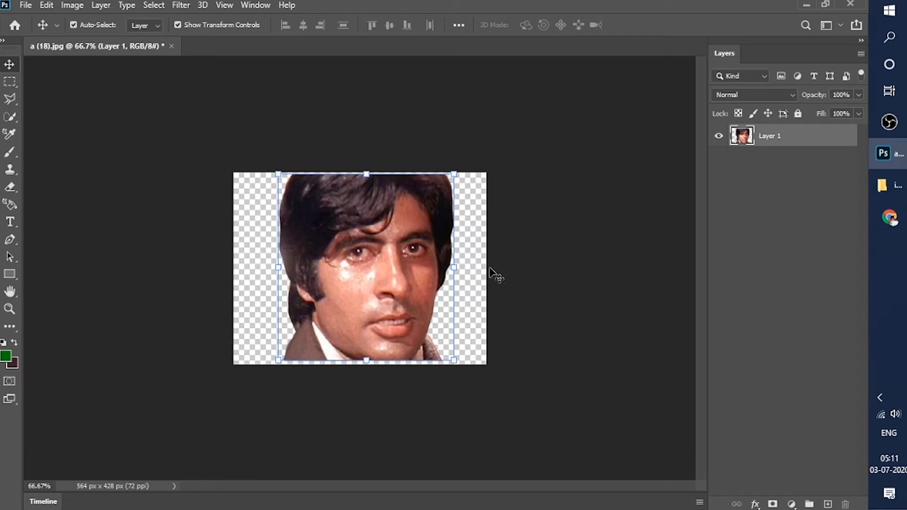
left_click(547, 255)
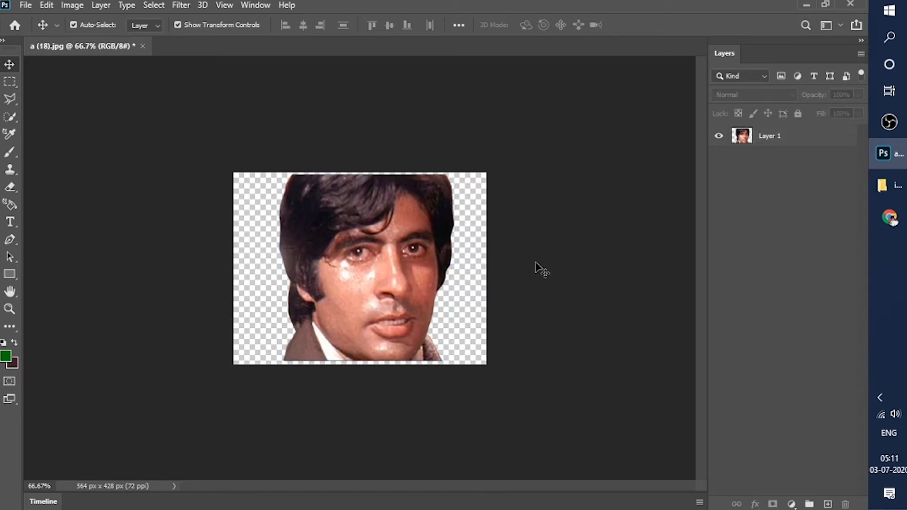
key("ctrl")
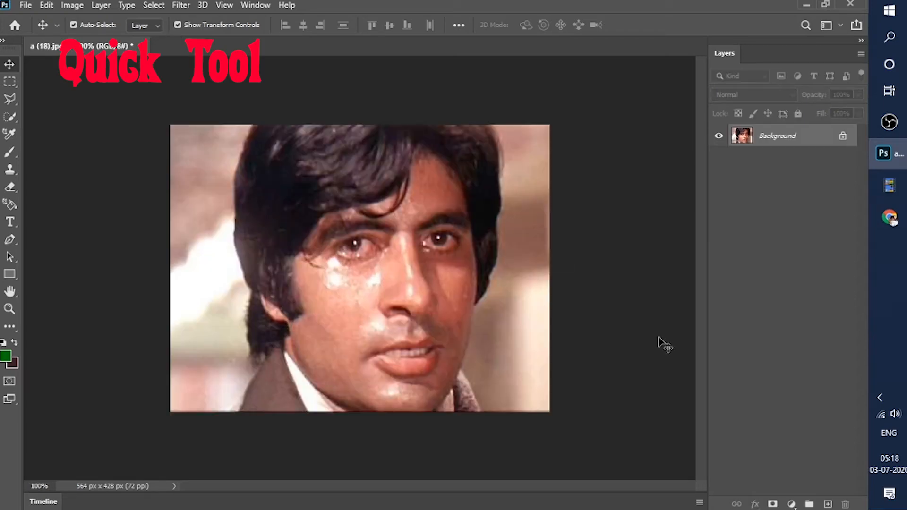
- Duplicate the Background layer of the fresh portrait as Background copy and delete the original Background layer
right_click(774, 137)
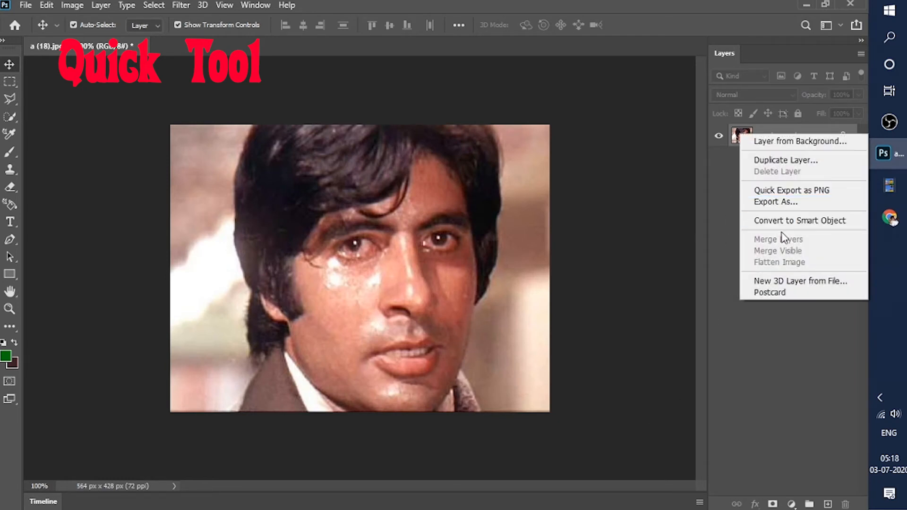
left_click(775, 160)
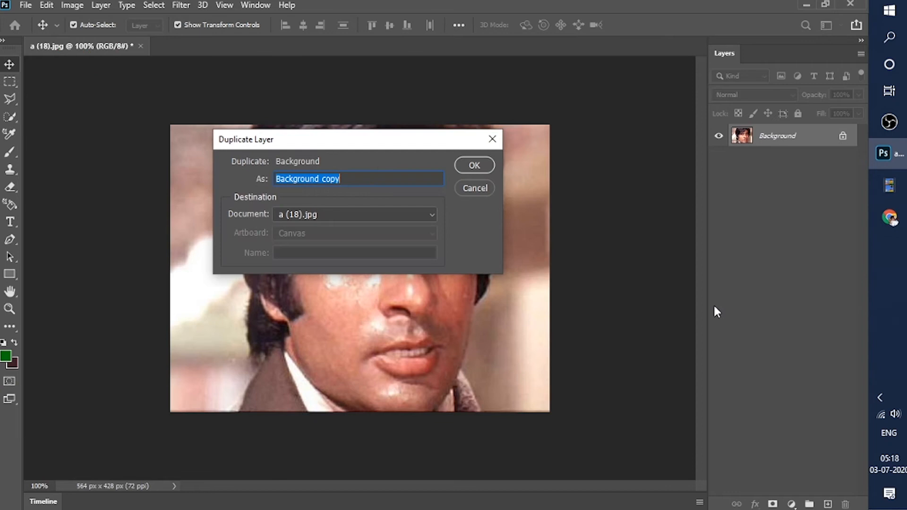
left_click(472, 165)
left_click(775, 165)
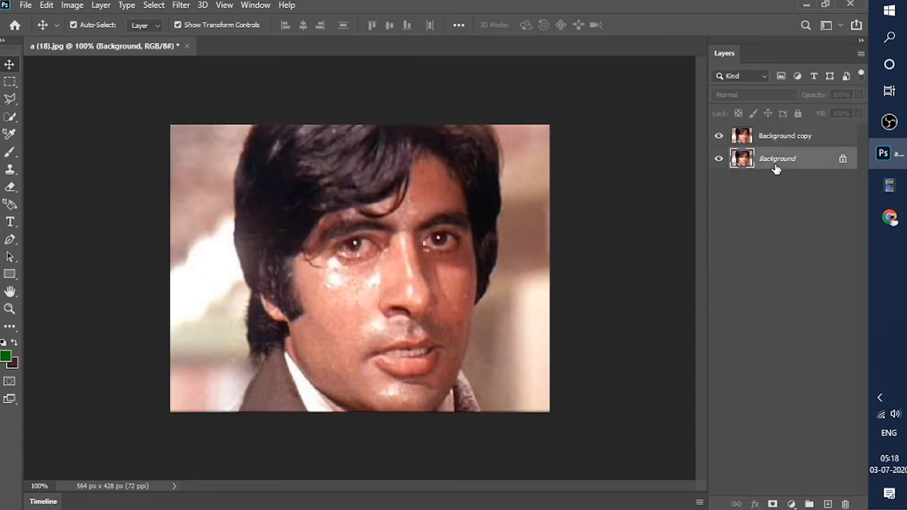
key("Delete")
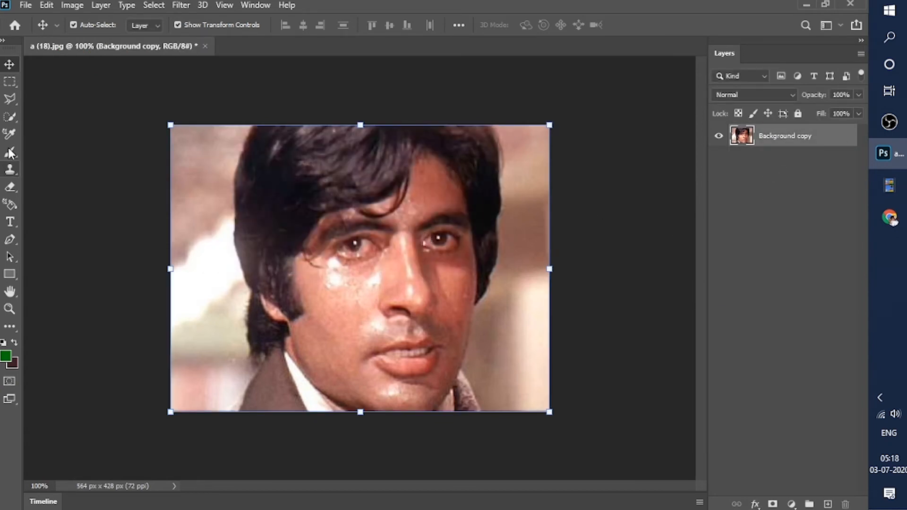
- Select the backdrop on both sides of the man with the Quick Selection tool at brush size 80
left_click(9, 117)
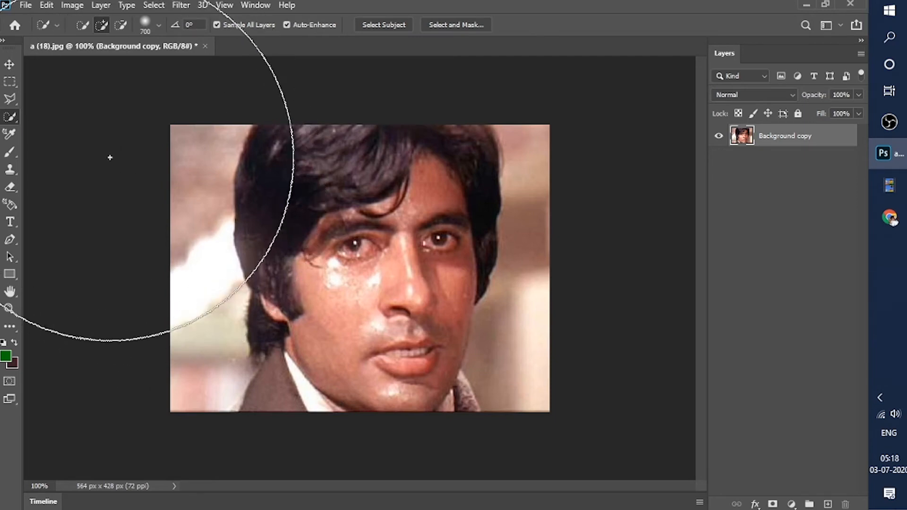
key("bracketleft")
key("bracketleft")
key("bracketleft")
key("bracketleft")
key("bracketleft")
key("bracketleft")
key("bracketleft")
key("bracketleft")
key("bracketleft")
key("bracketleft")
key("bracketleft")
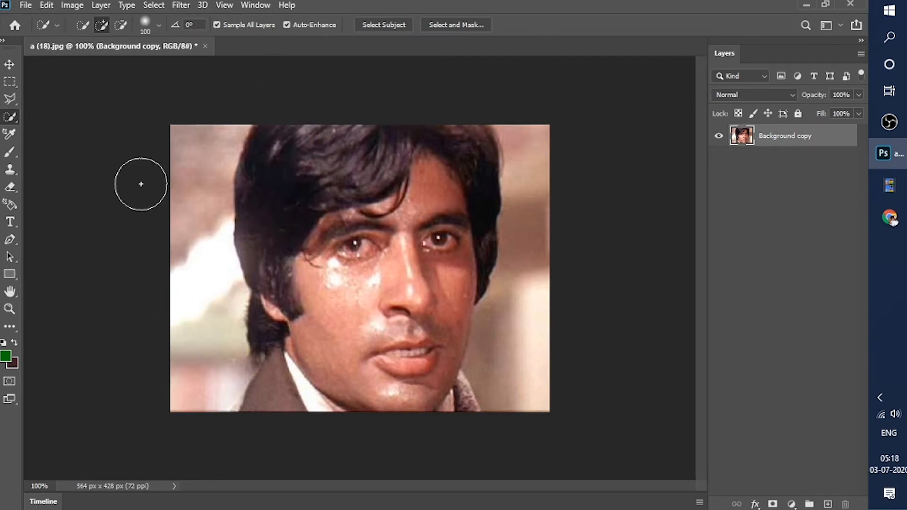
key("bracketleft")
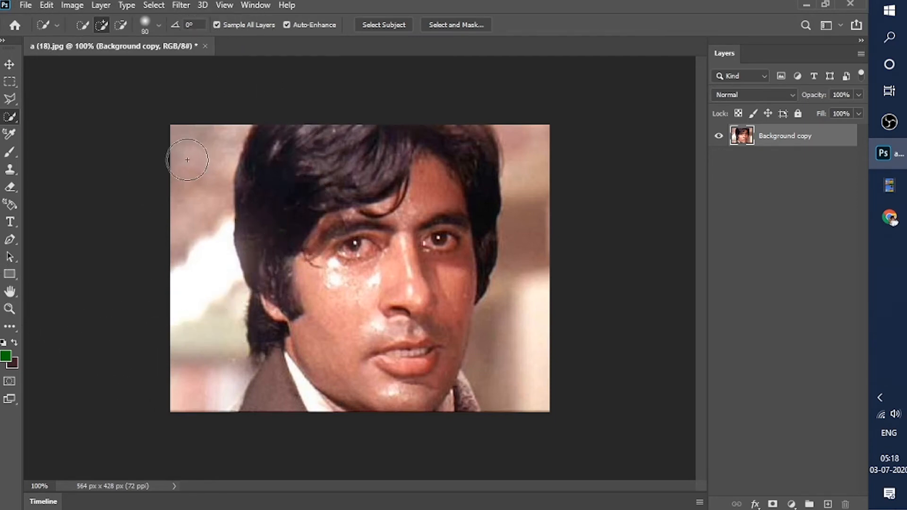
left_click(184, 302)
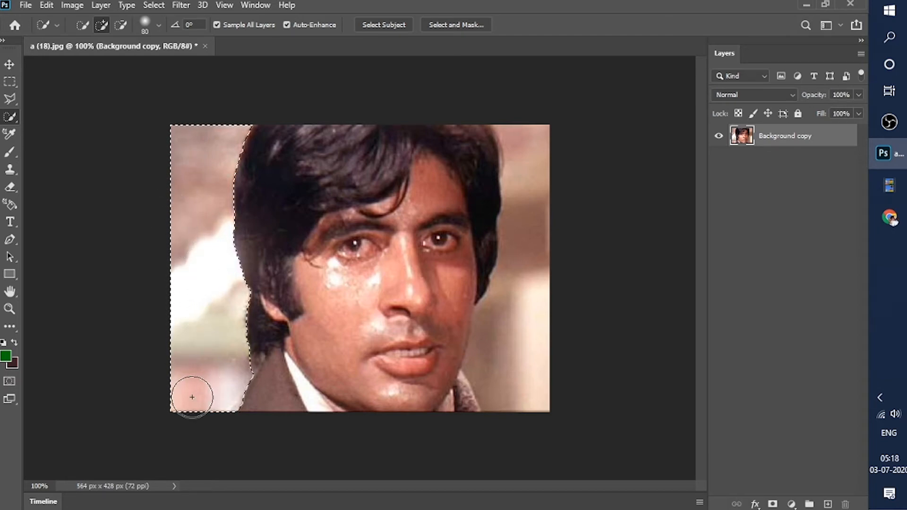
mouse_move(512, 330)
left_mouse_down()
mouse_move(522, 245)
mouse_move(546, 194)
left_mouse_up()
- Subtract the ear and hair on the face's right side from the selection with brush size 70, and delete the selected backdrop
key("bracketleft")
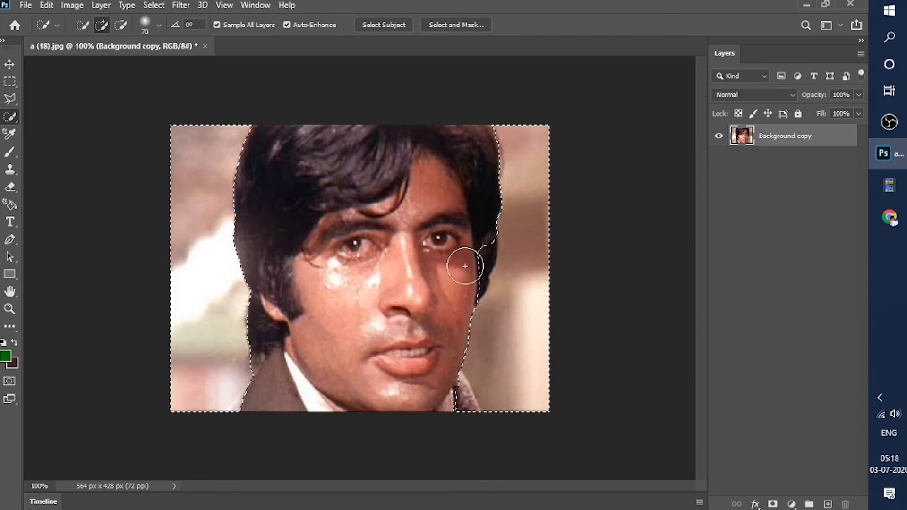
mouse_move(462, 270)
left_mouse_down()
mouse_move(474, 247)
mouse_move(474, 255)
left_mouse_up()
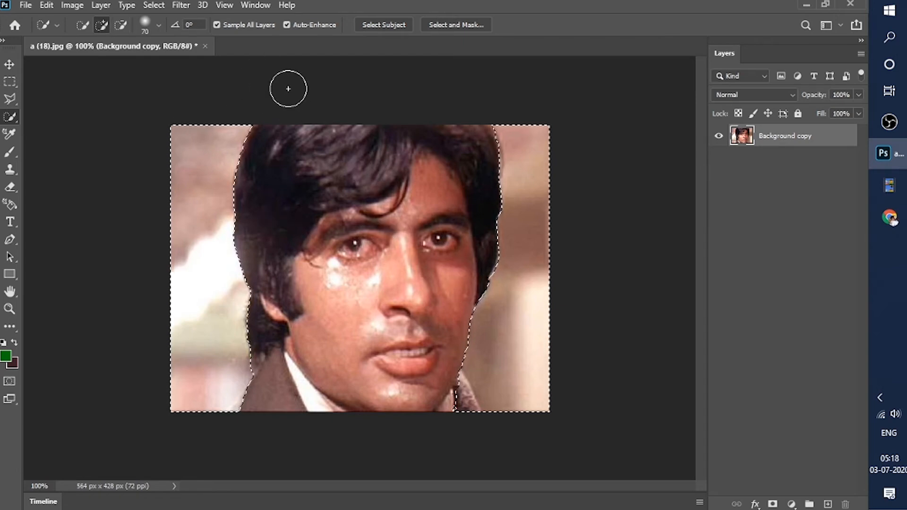
key("Delete")
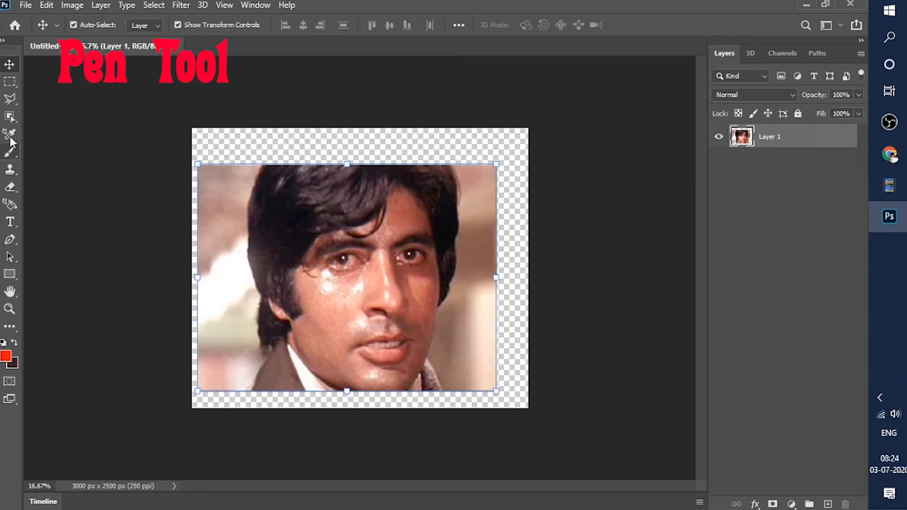
- Activate the standard Pen tool for tracing the man's outline on Layer 1
left_click(10, 99)
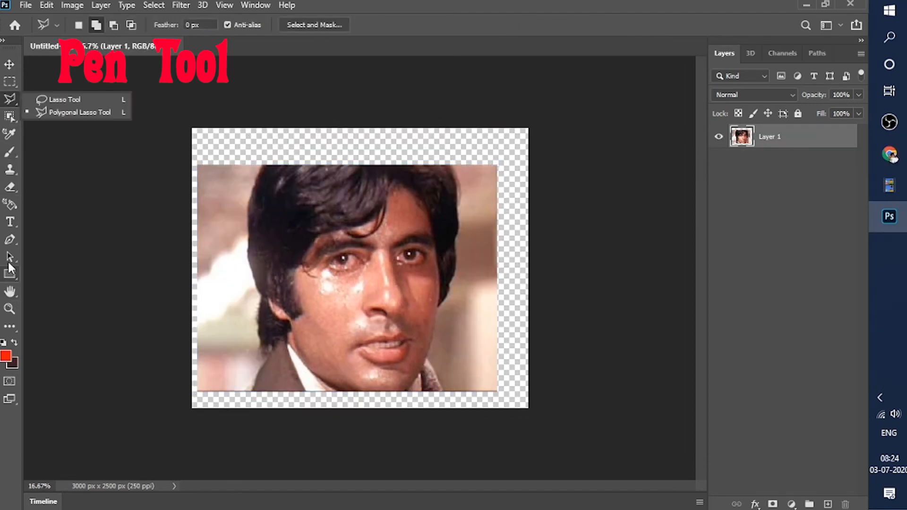
left_click(9, 240)
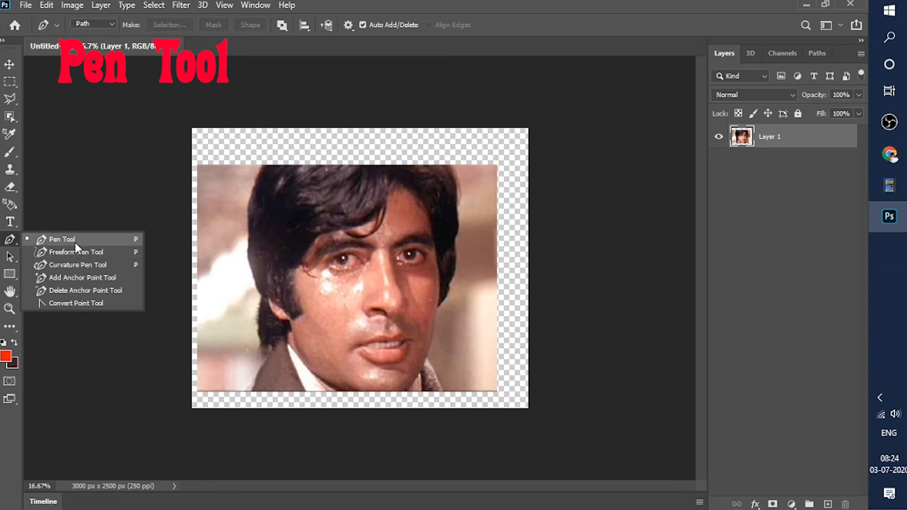
left_click(75, 241)
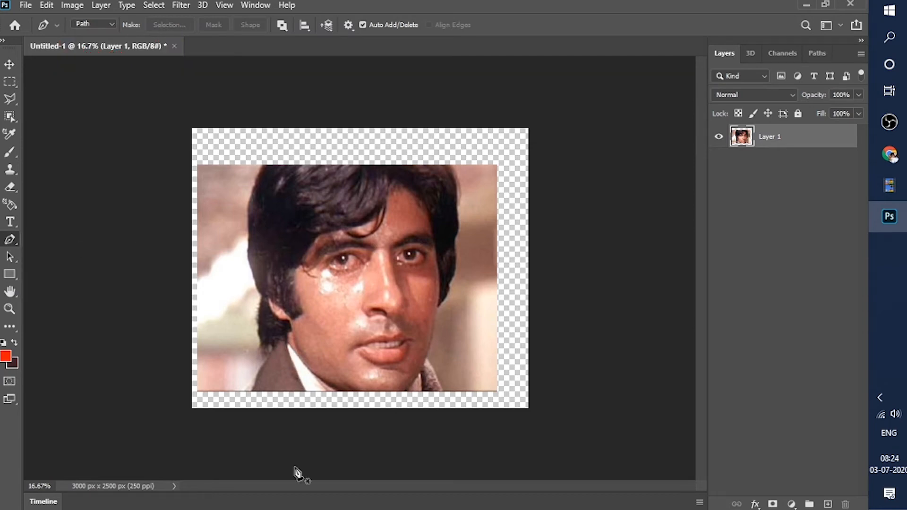
scroll(253, 391, "up", 2)
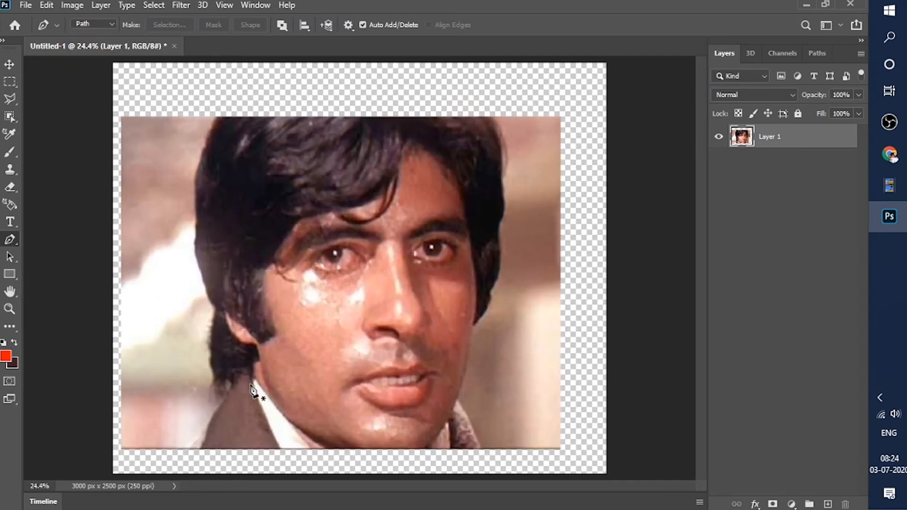
left_click(199, 444)
left_click(207, 417)
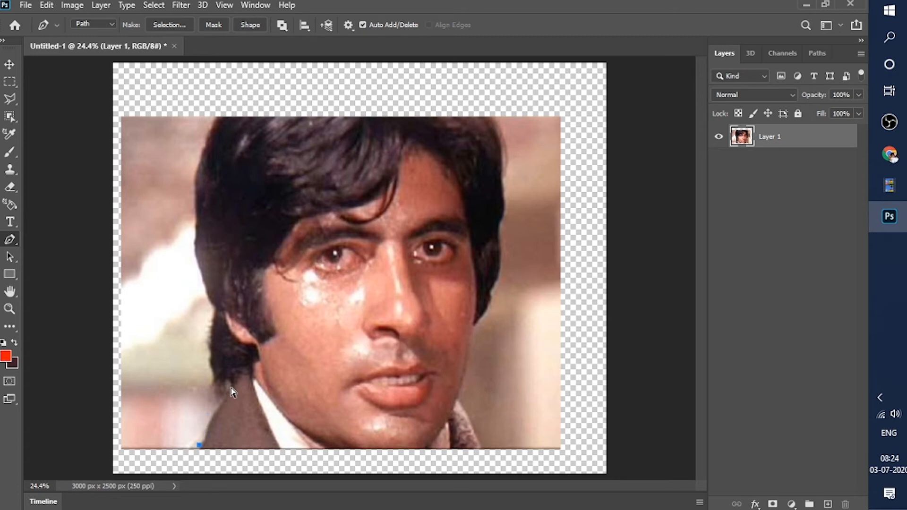
key("ctrl+z")
left_click(202, 448)
left_click(209, 421)
left_click(222, 405)
left_click(222, 389)
left_click_drag(208, 357, 210, 341)
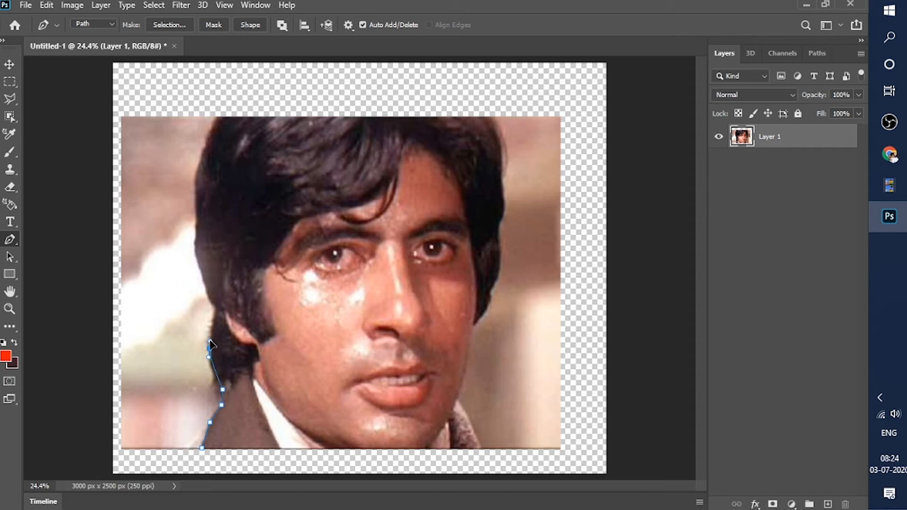
left_click(216, 307)
scroll(188, 265, "up", 4)
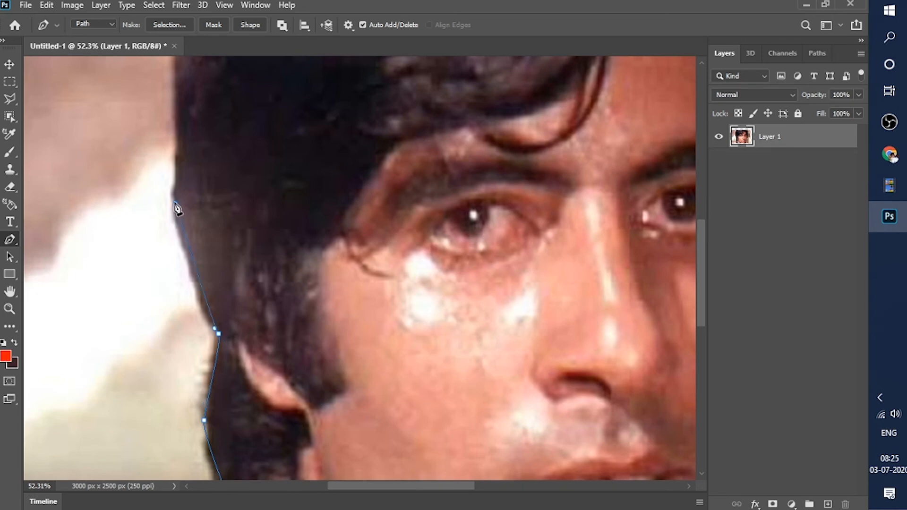
left_click_drag(176, 204, 173, 162)
scroll(208, 205, "up", 3)
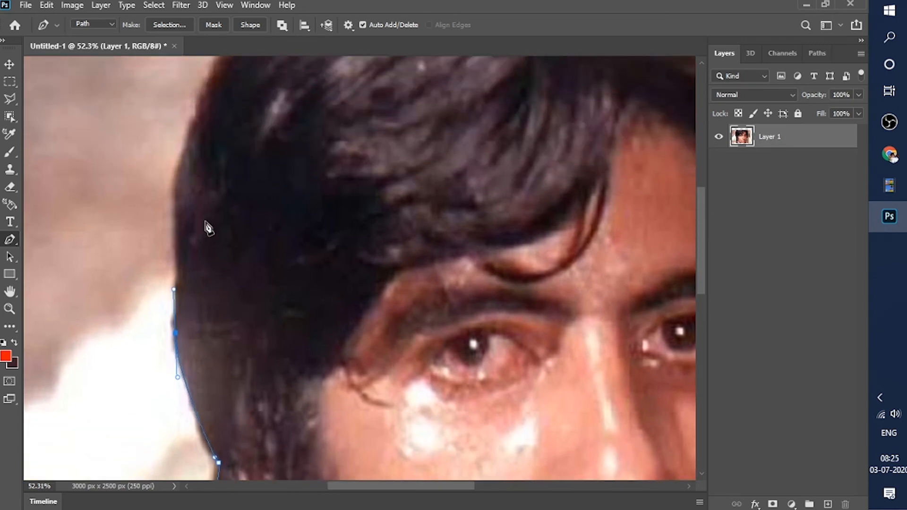
right_click(182, 193)
right_click(175, 188)
left_click(202, 227)
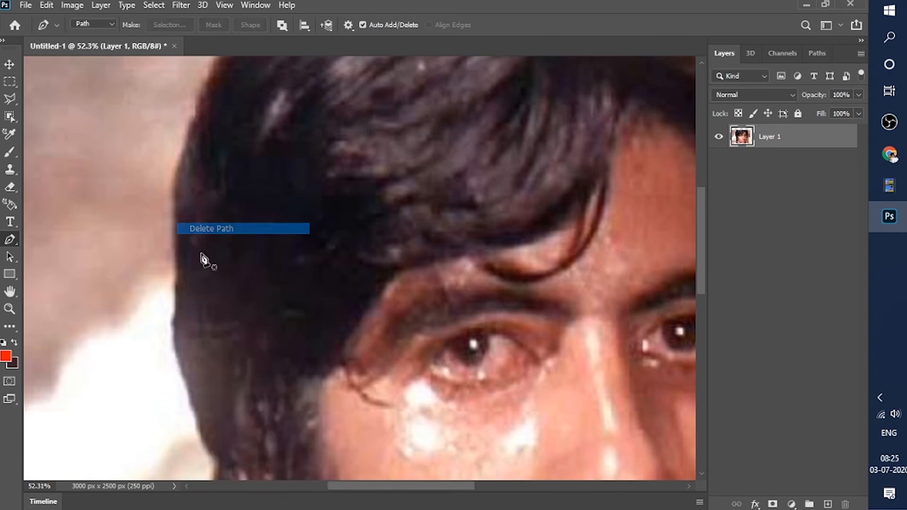
right_click(175, 214)
right_click(164, 211)
left_click(222, 279)
right_click(283, 398)
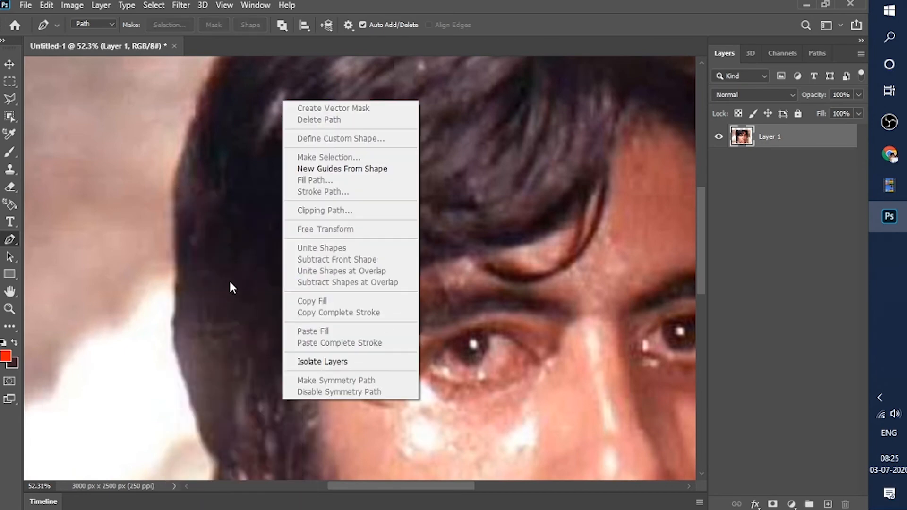
left_click(217, 321)
- Start a pen path at the photo's bottom edge and trace up the left jacket collar and the lower hair below the ear
scroll(353, 415, "down", 3)
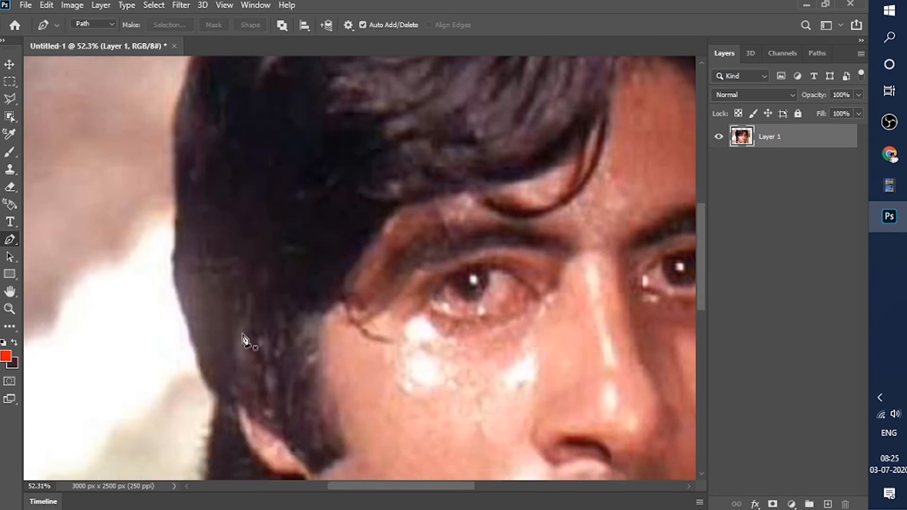
scroll(244, 339, "down", 15)
scroll(202, 356, "up", 1)
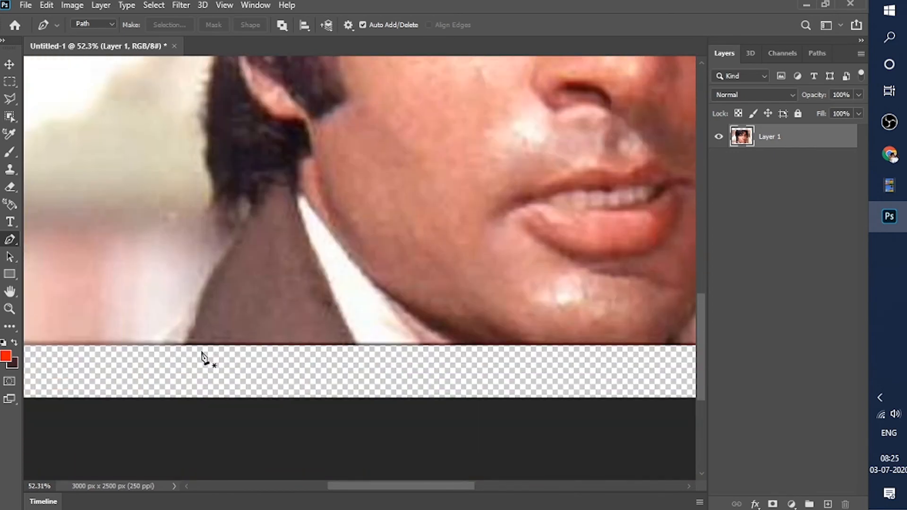
scroll(202, 355, "up", 1)
left_click(185, 374)
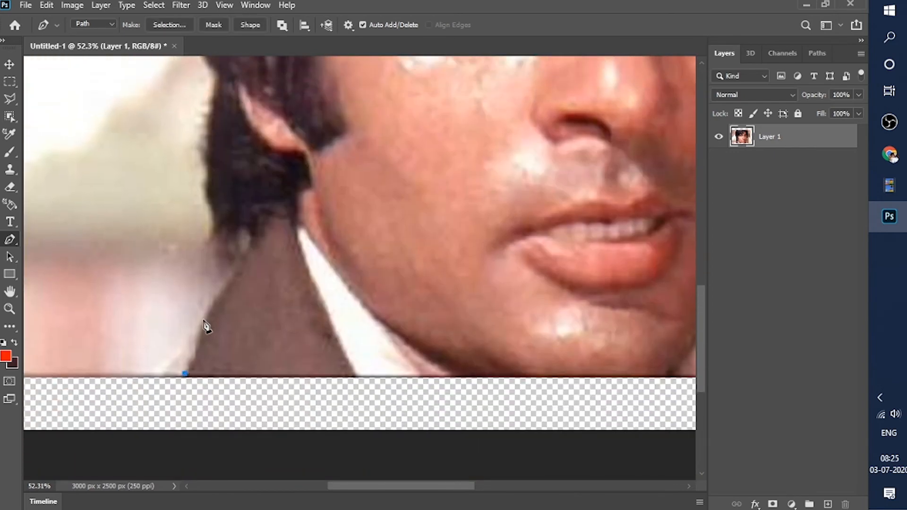
left_click(202, 348)
left_click(201, 331)
left_click(207, 314)
left_click(219, 219)
scroll(213, 203, "down", 1)
scroll(220, 222, "up", 4)
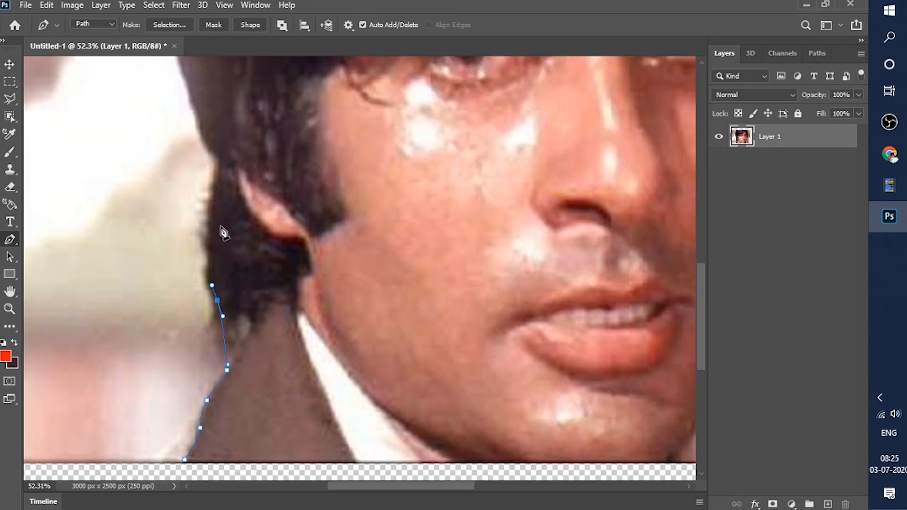
left_click_drag(211, 213, 216, 195)
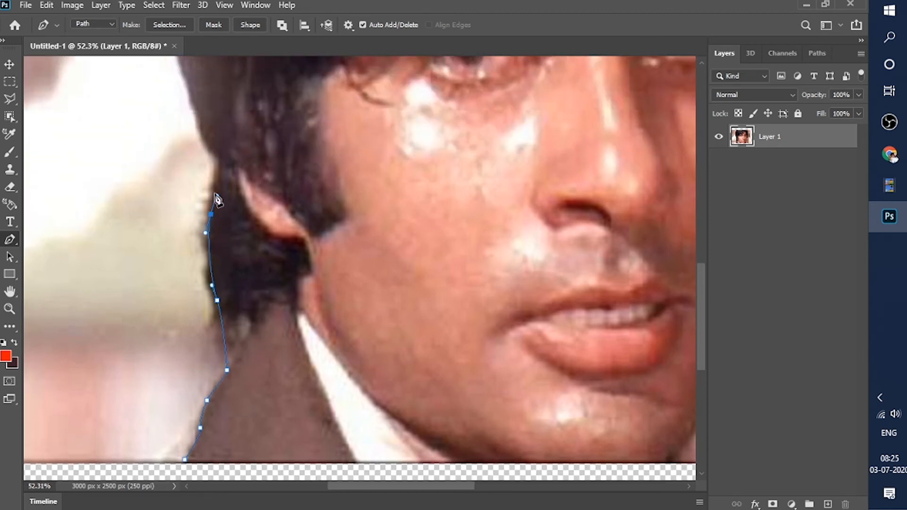
- Continue the pen path up the left outline of the hair to the photo's top edge
left_click(218, 162)
left_click(205, 142)
scroll(245, 208, "up", 5)
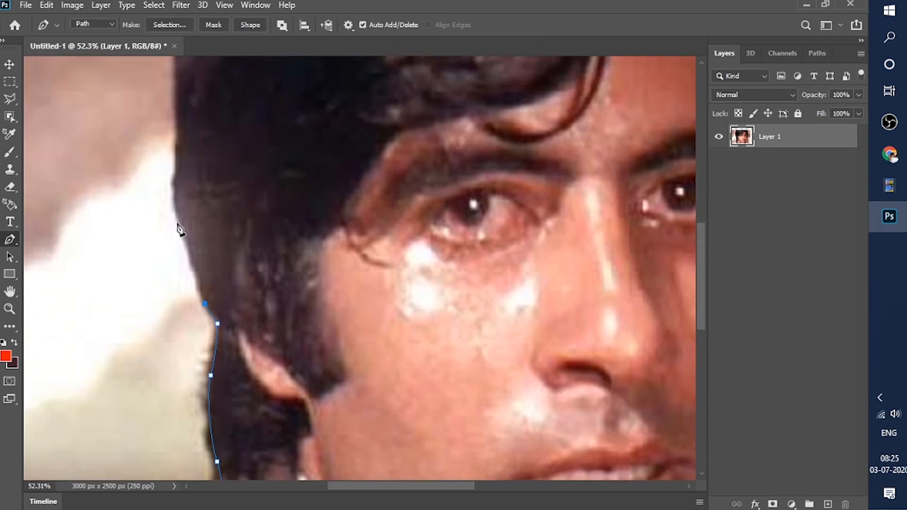
left_click(178, 220)
left_click_drag(175, 168, 179, 141)
scroll(180, 142, "up", 5)
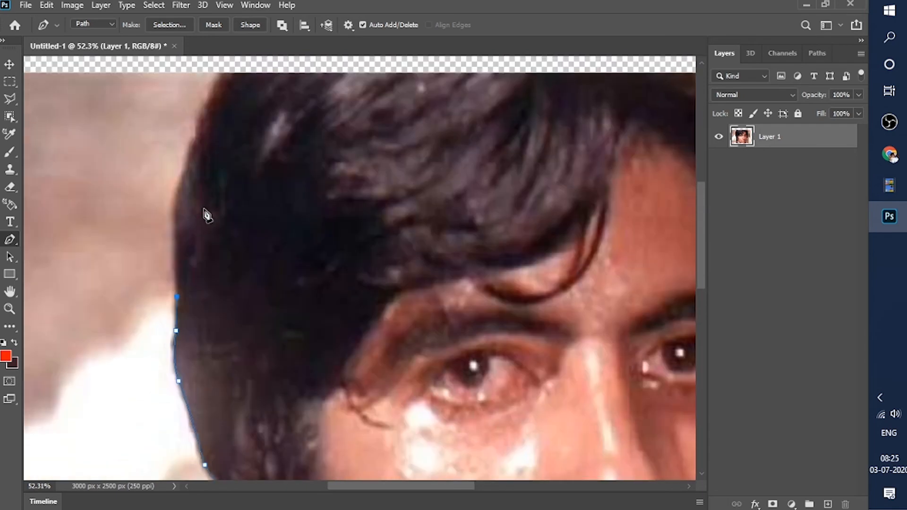
left_click_drag(177, 255, 182, 259)
left_click(174, 196)
left_click_drag(194, 147, 238, 145)
scroll(213, 174, "up", 3)
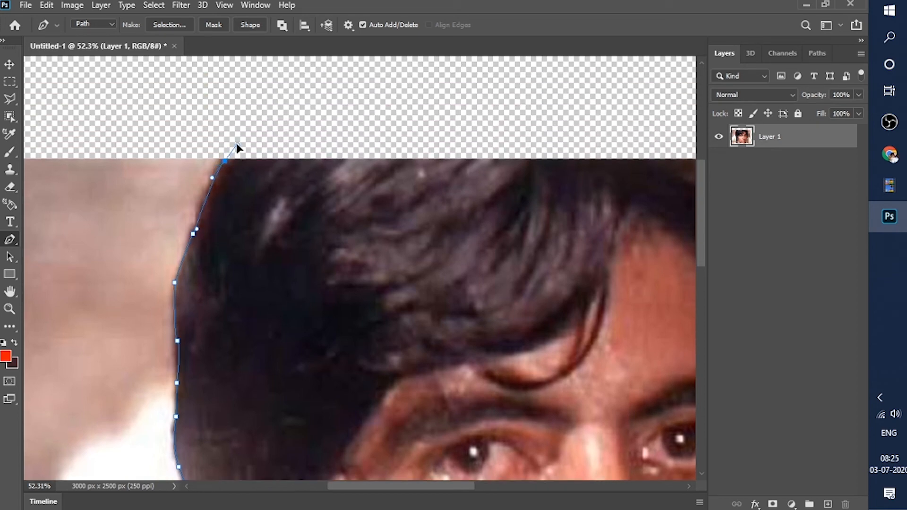
- Carry the pen path across the transparent area above the head to the hair's upper right corner
left_click(385, 139)
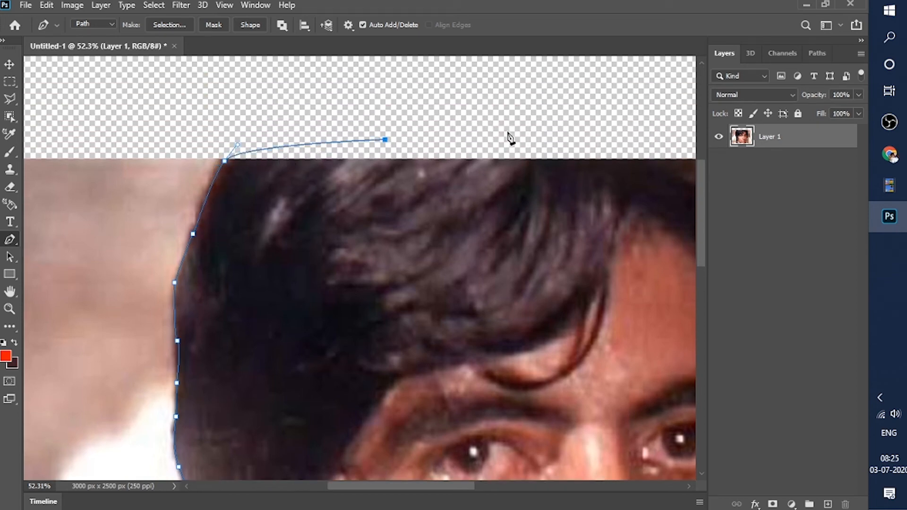
left_click(509, 130)
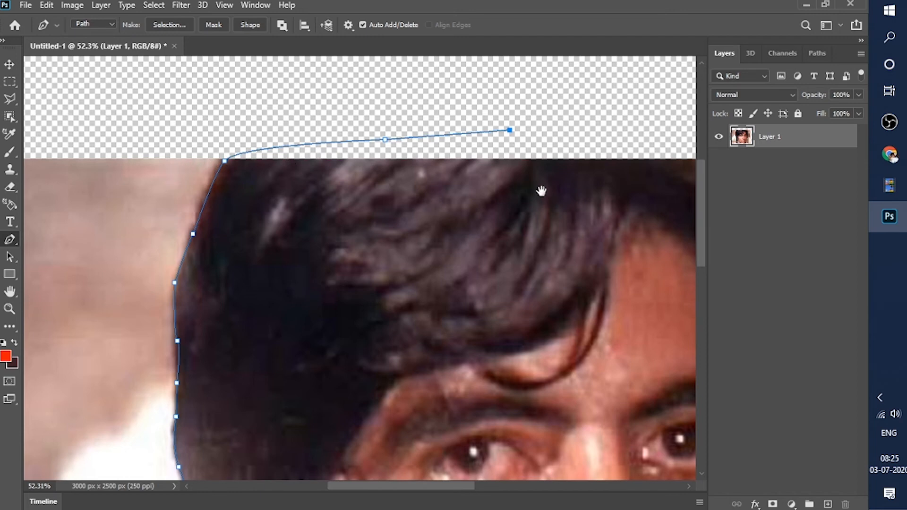
left_click_drag(541, 191, 274, 137)
left_click(390, 87)
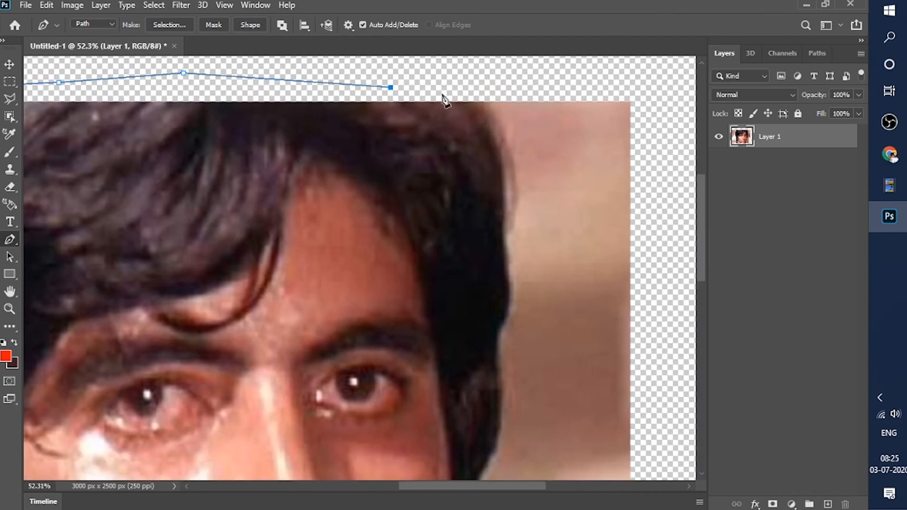
left_click(442, 93)
left_click(481, 104)
- Trace the right outline of the hair with path points down to its lower tip beside the cheek
left_click(495, 141)
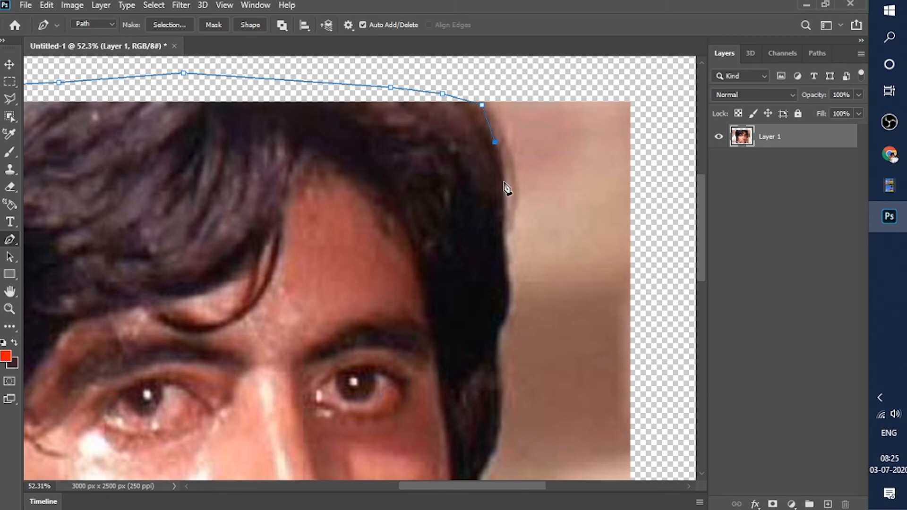
left_click(504, 206)
left_click_drag(506, 253, 511, 266)
left_click(508, 286)
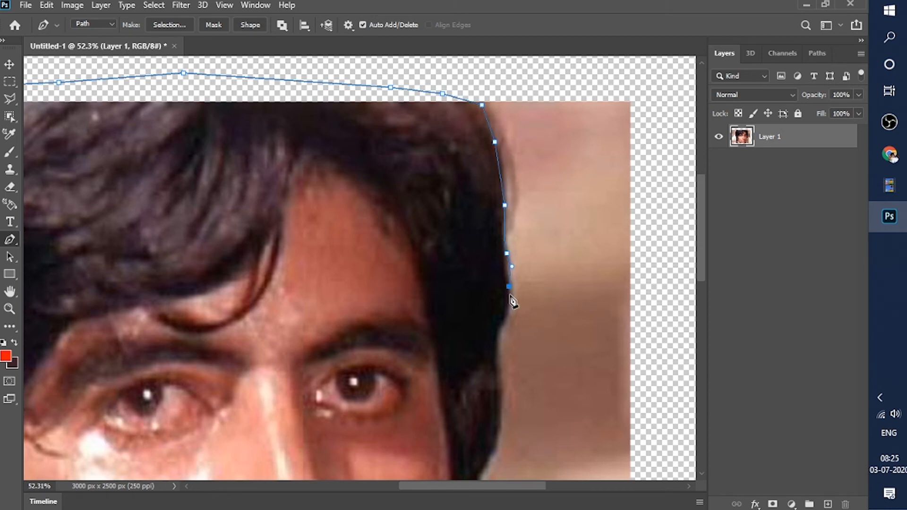
left_click_drag(510, 311, 512, 321)
left_click(499, 336)
left_click(502, 373)
scroll(500, 380, "down", 3)
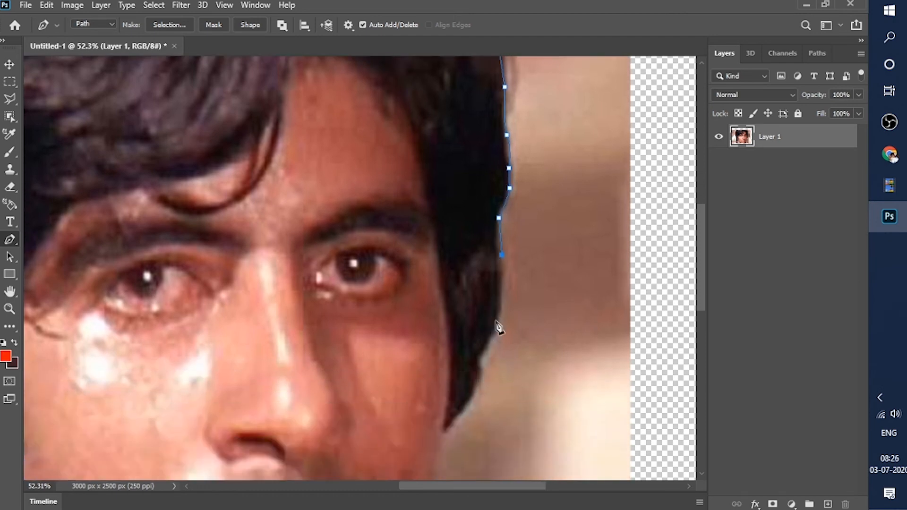
left_click(480, 355)
scroll(473, 393, "down", 3)
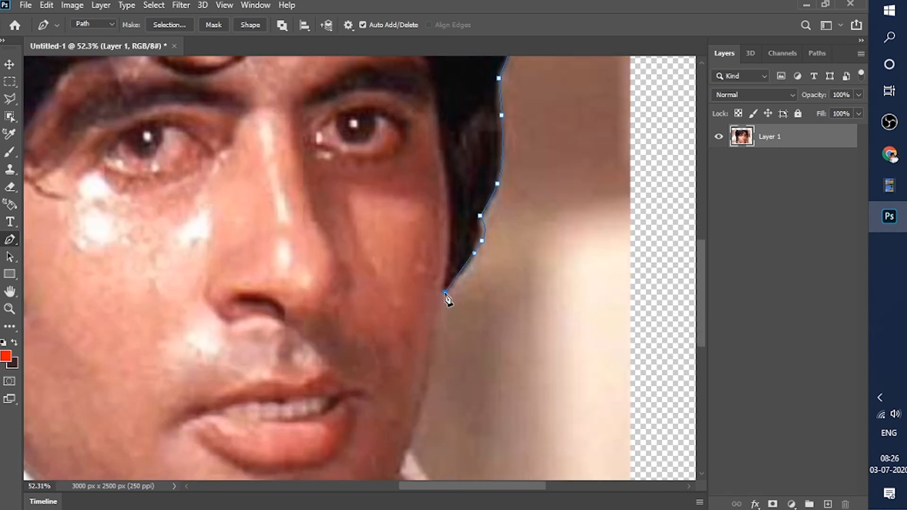
- Extend the pen path along the right cheek and down the shirt collar to the photo's bottom edge
scroll(407, 396, "down", 1)
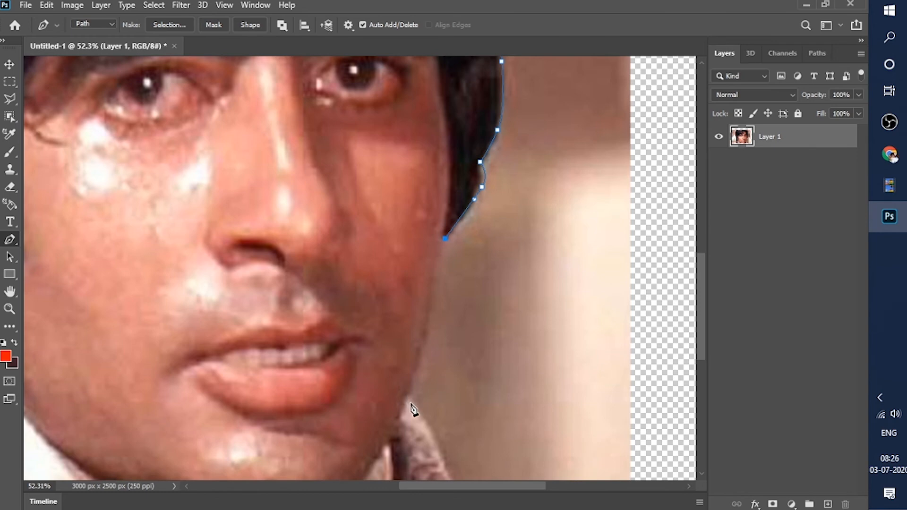
scroll(407, 410, "down", 1)
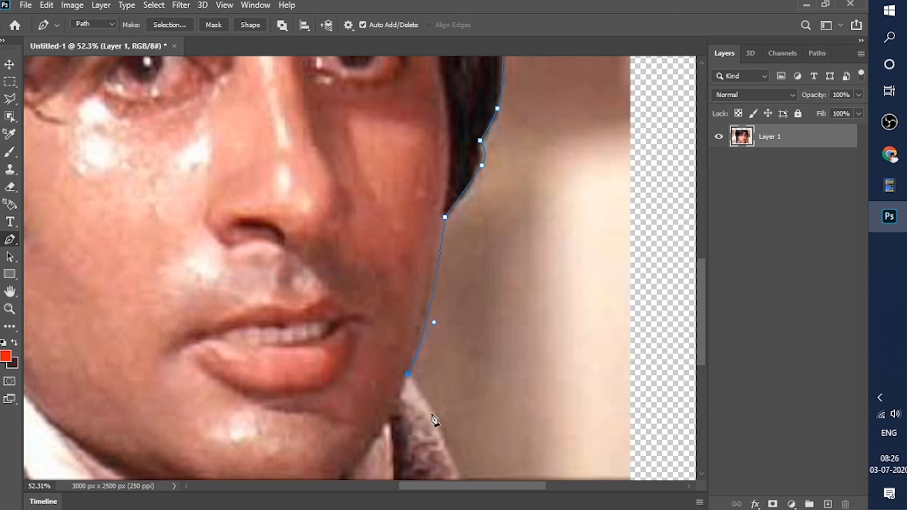
left_click(440, 431)
left_click_drag(441, 438, 441, 447)
scroll(439, 437, "down", 5)
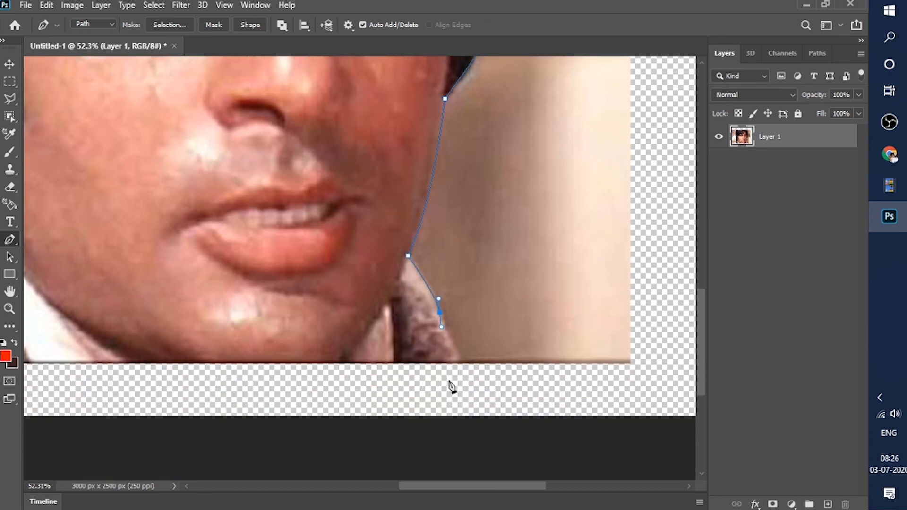
scroll(455, 371, "down", 3)
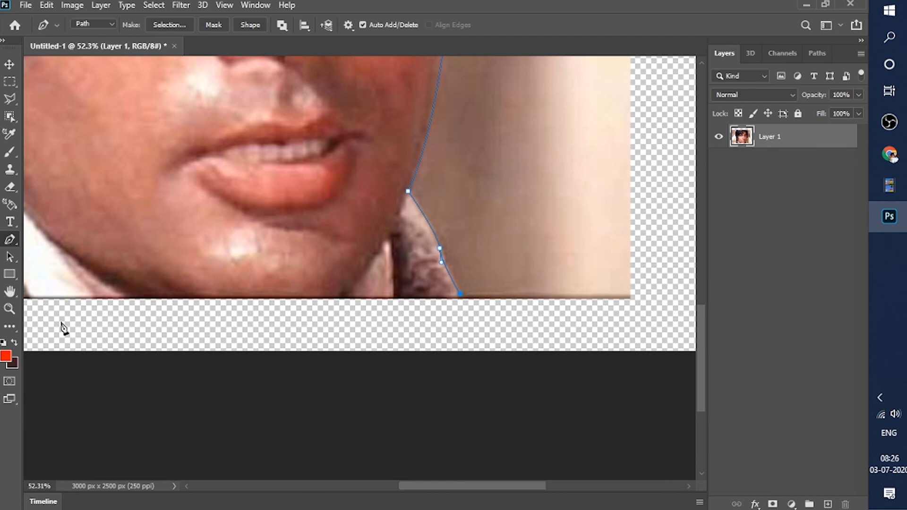
- Close the pen path at its starting point beside the jacket and convert it into a selection
left_click_drag(89, 320, 435, 370)
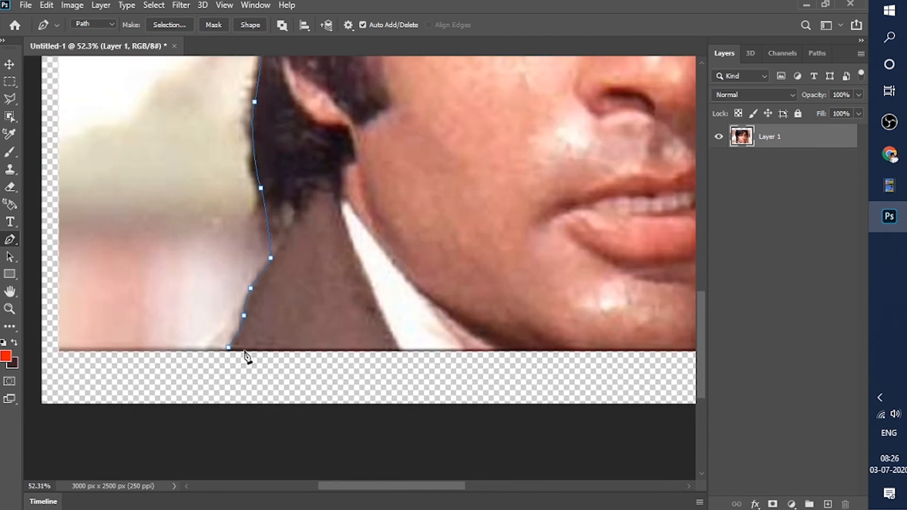
left_click(229, 348)
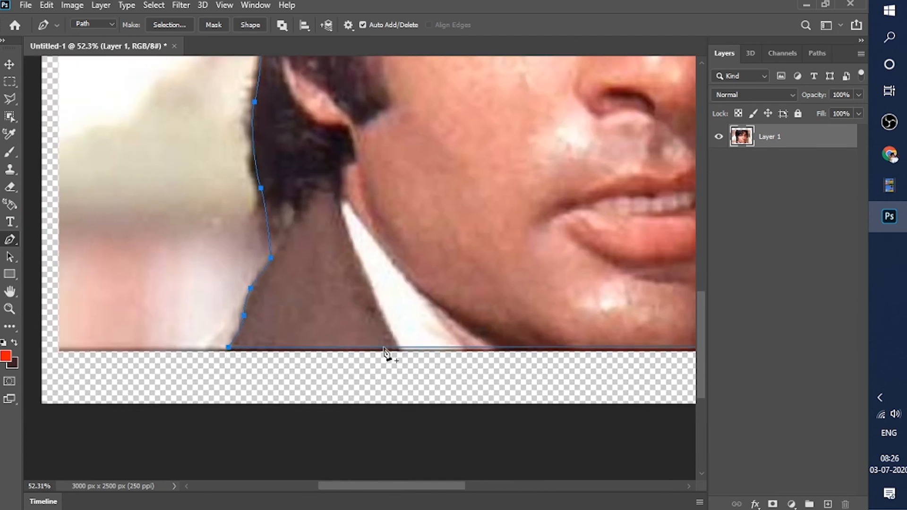
key("ctrl+Return")
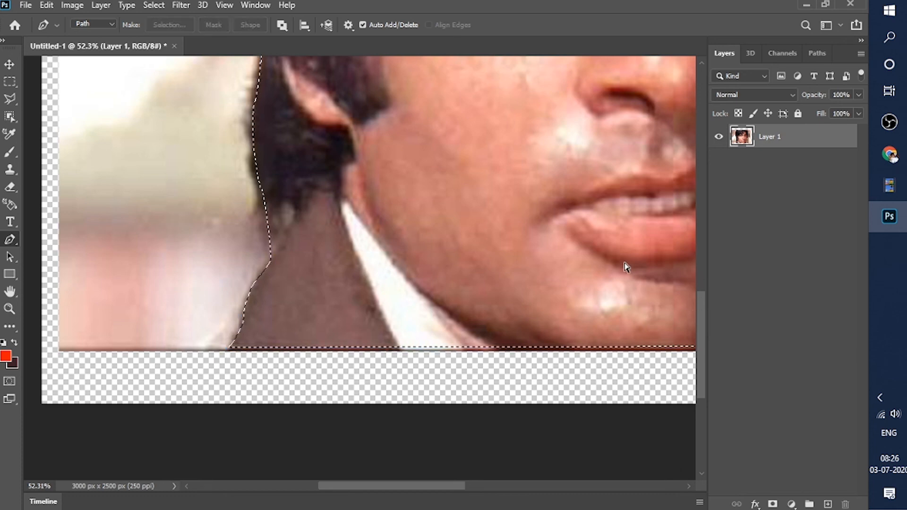
- Copy the selected portrait onto its own layer and delete the original photo layer, Layer 1
key("ctrl+j")
left_click(800, 164)
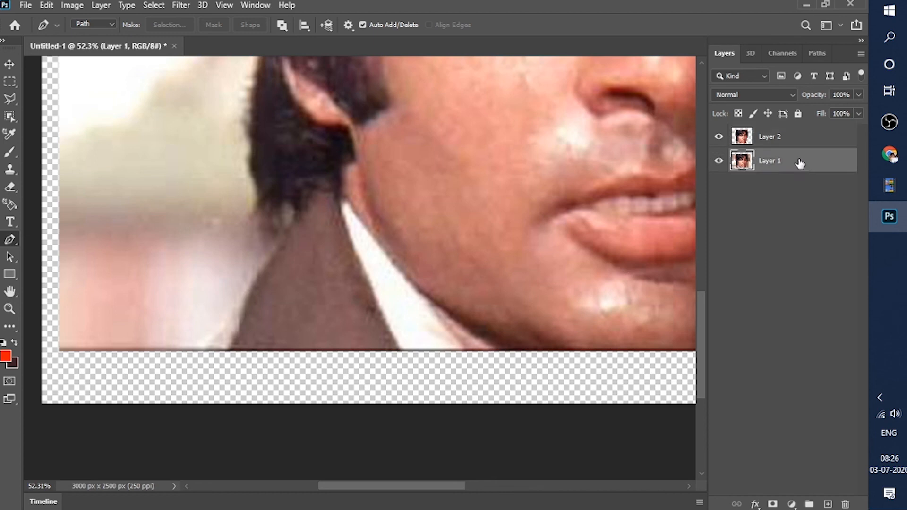
key("Delete")
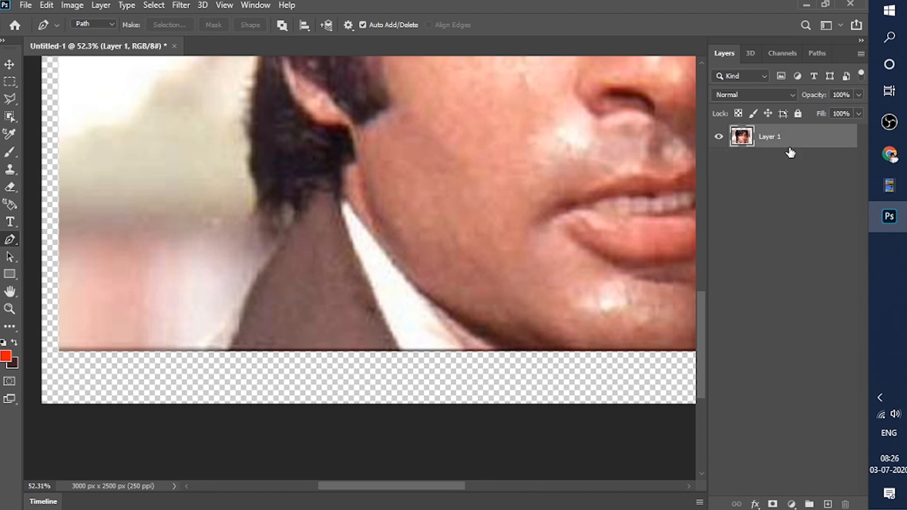
key("ctrl+j")
left_click(794, 161)
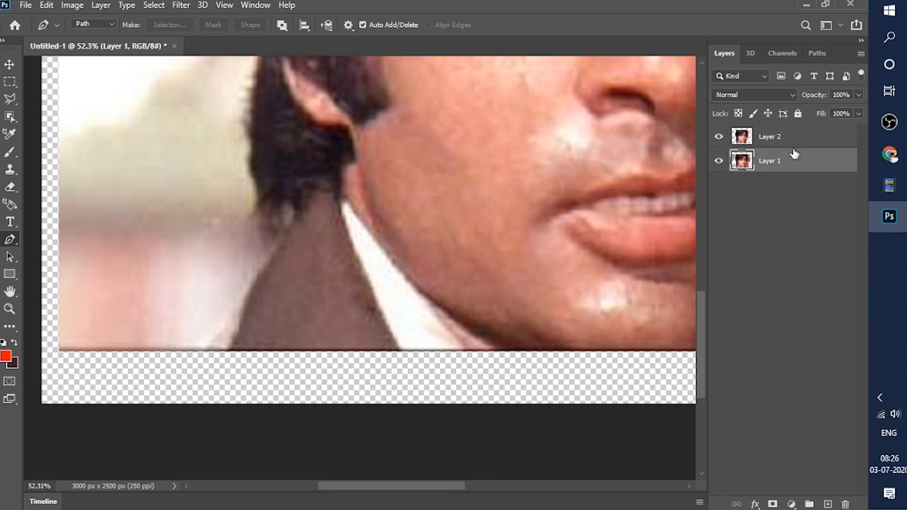
key("Delete")
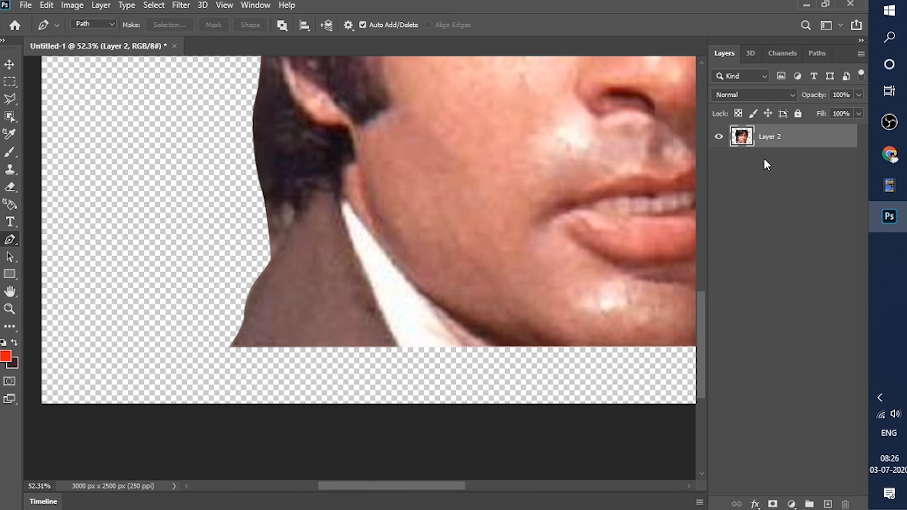
key("ctrl+minus")
key("ctrl+minus")
key("ctrl+minus")
key("ctrl+minus")
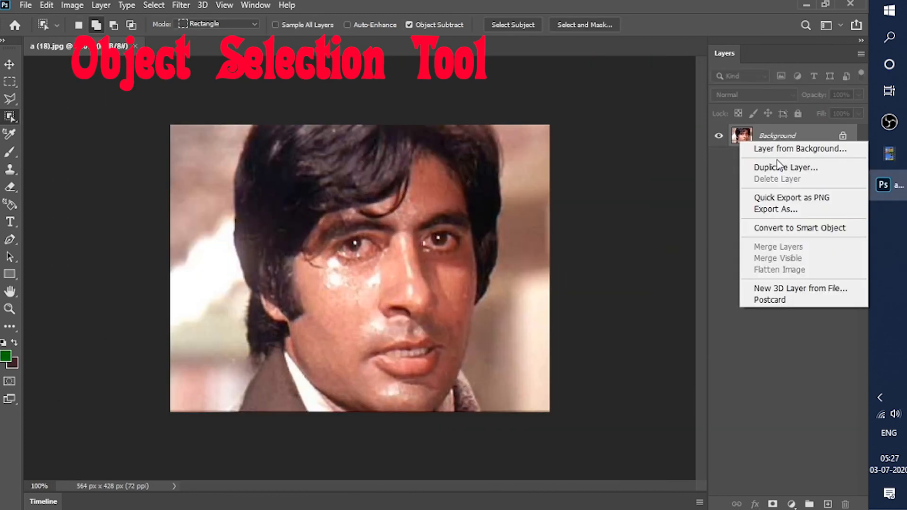
- Duplicate the Background layer of a (18).jpg as "Background copy" within the same document
left_click(777, 166)
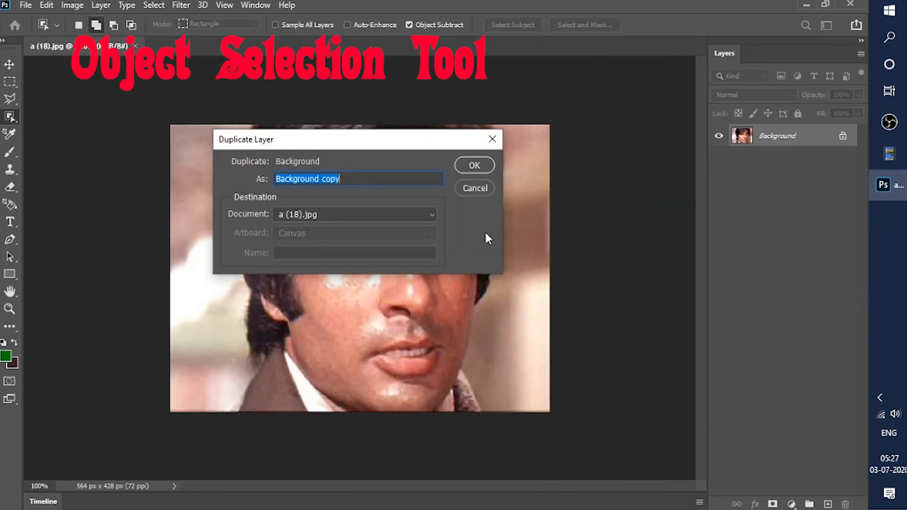
left_click(474, 165)
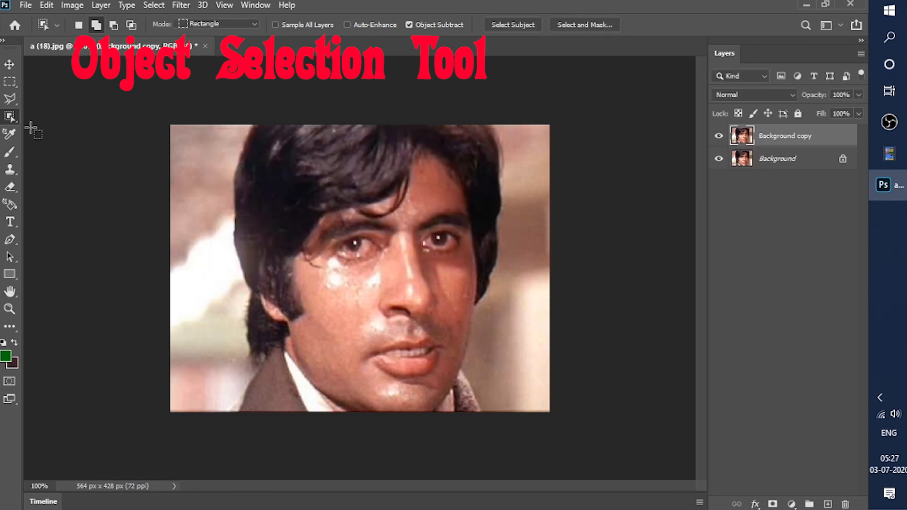
- Select the man's head and collar with the Object Selection tool, adding the missed hair beside his ear and neck
right_click(14, 116)
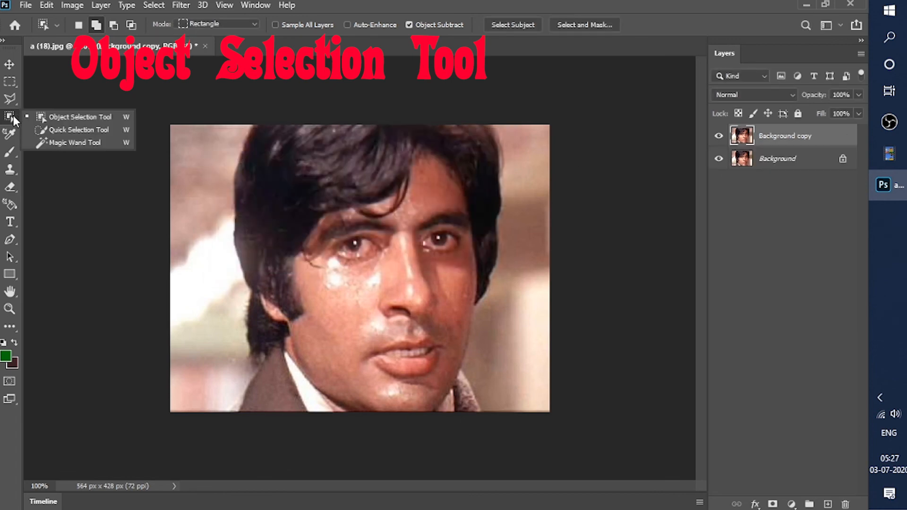
left_click(91, 117)
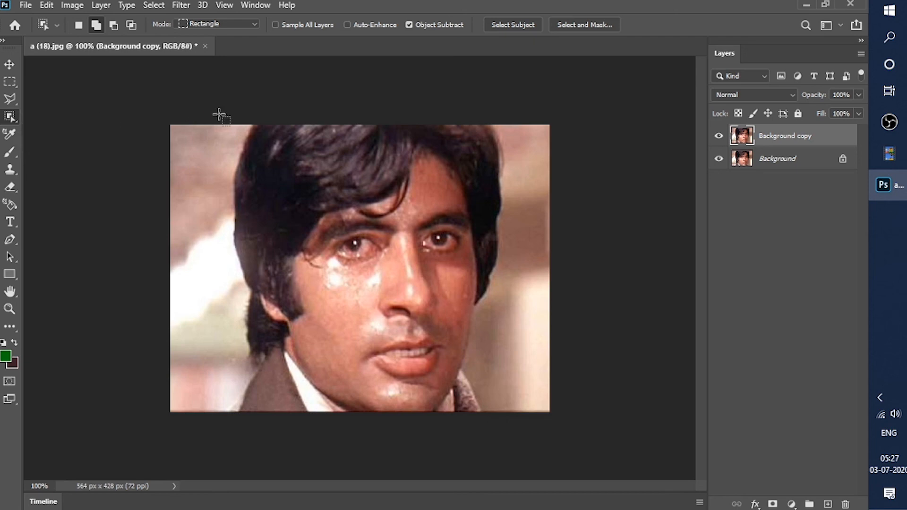
left_click_drag(206, 101, 520, 455)
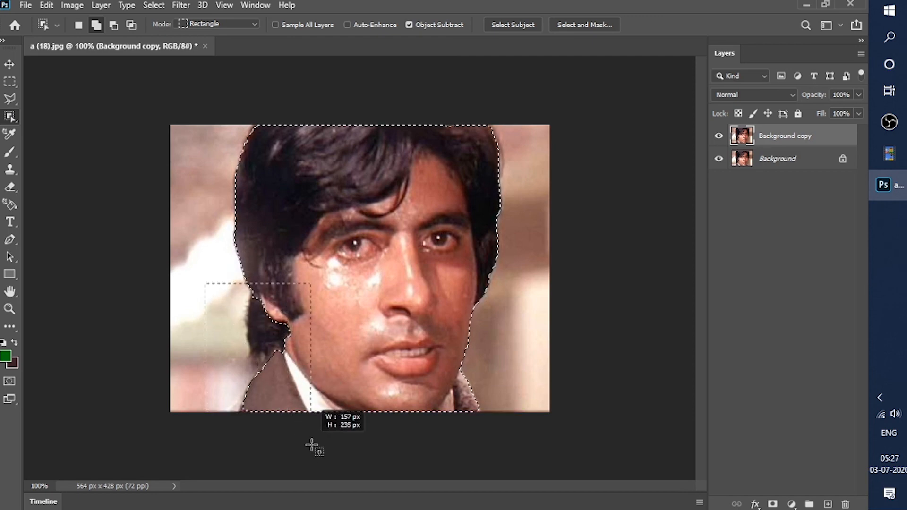
left_click_drag(312, 445, 324, 460)
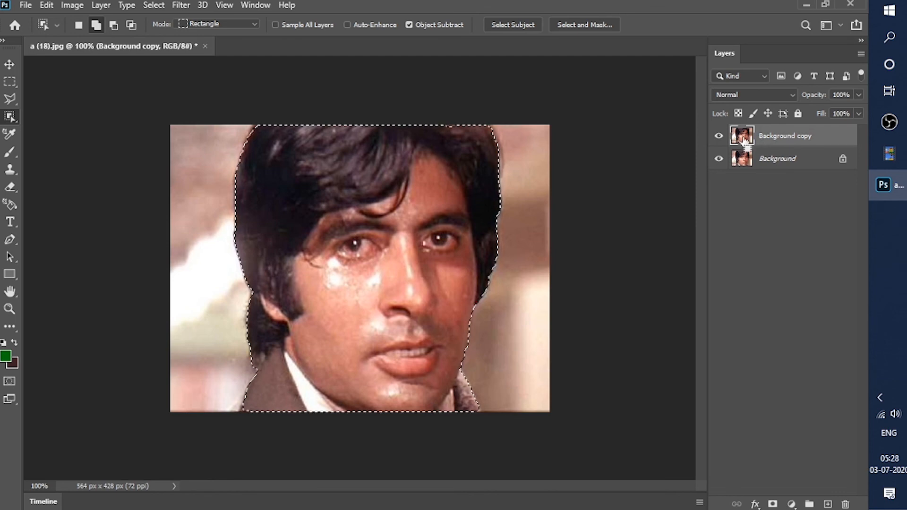
- Copy the selected portrait onto a new layer and make the Background copy layer beneath it active
key("ctrl+j")
left_click(787, 155)
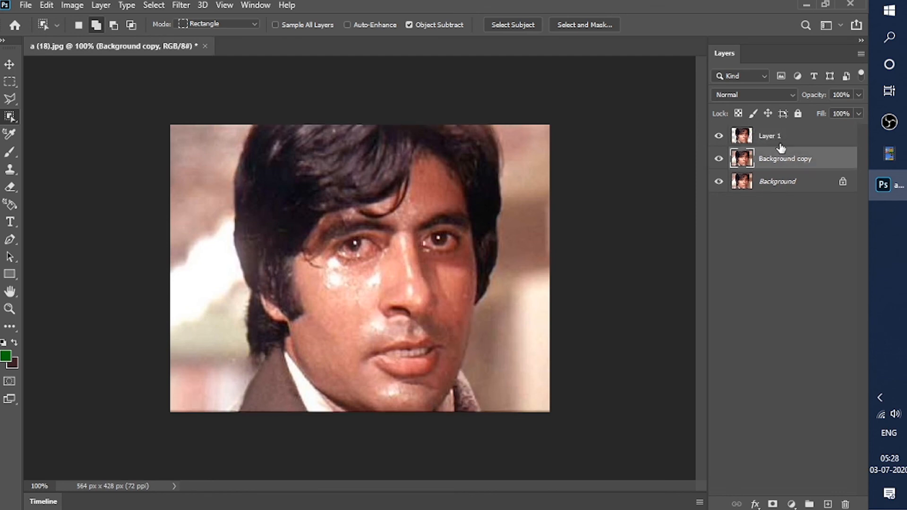